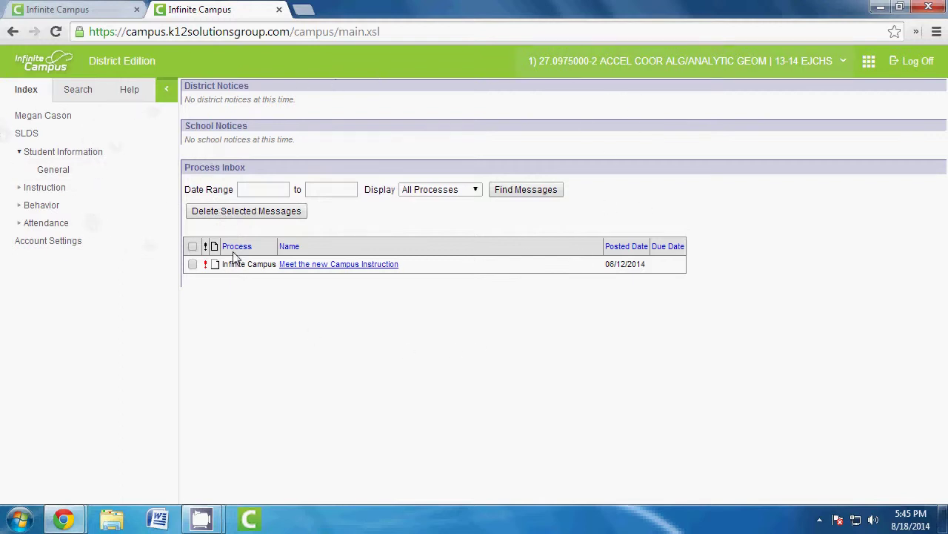
Try the switch from the main campus page to Campus Instruction Beta and return to the main page.
left_click(869, 61)
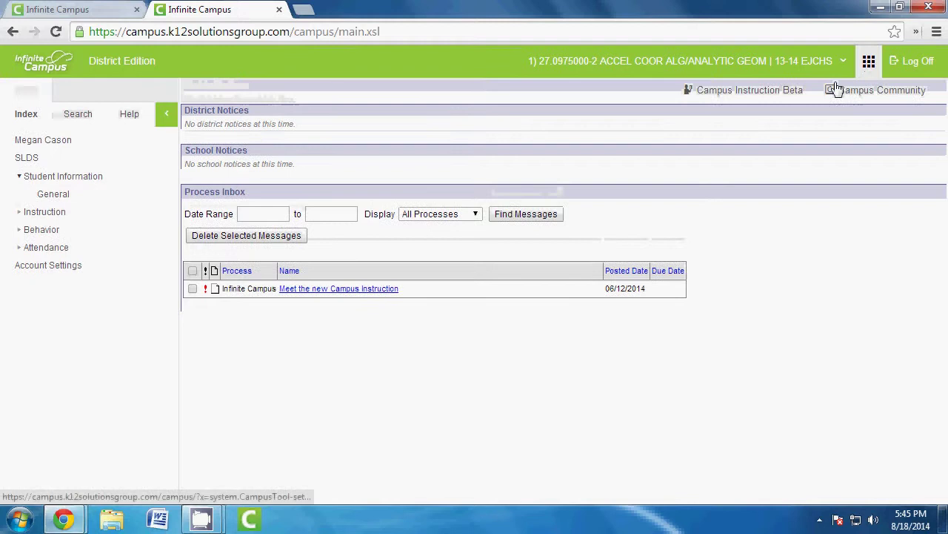
left_click(730, 97)
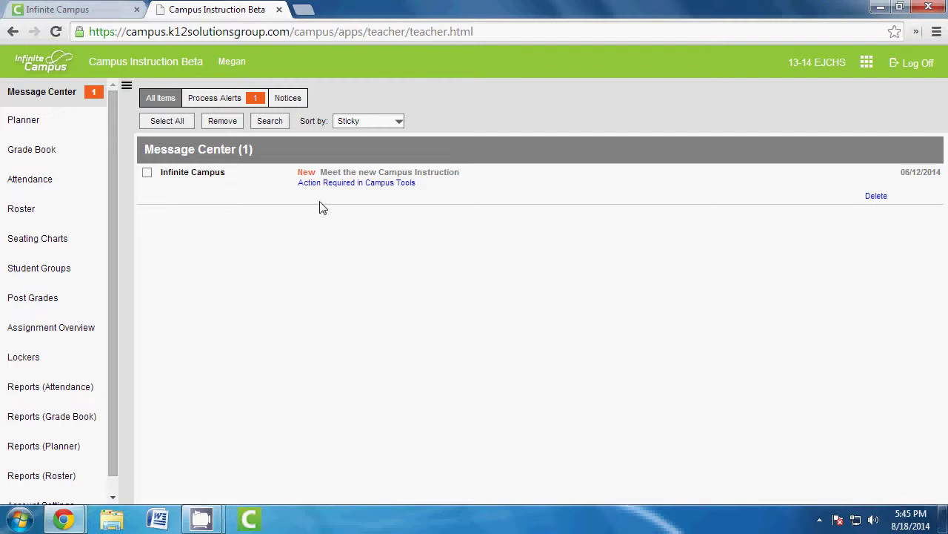
left_click(866, 63)
left_click(768, 126)
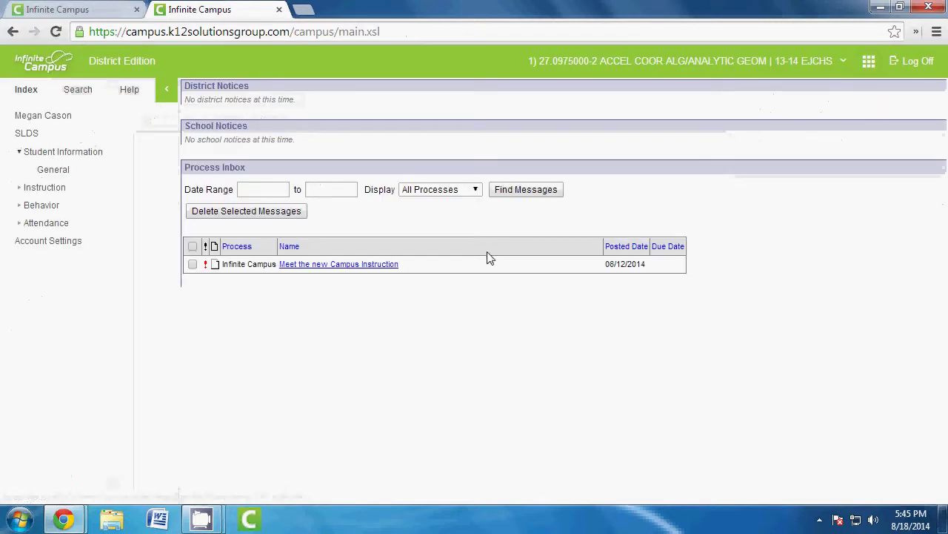
Switch to Campus Instruction Beta and start a new seating chart.
left_click(868, 66)
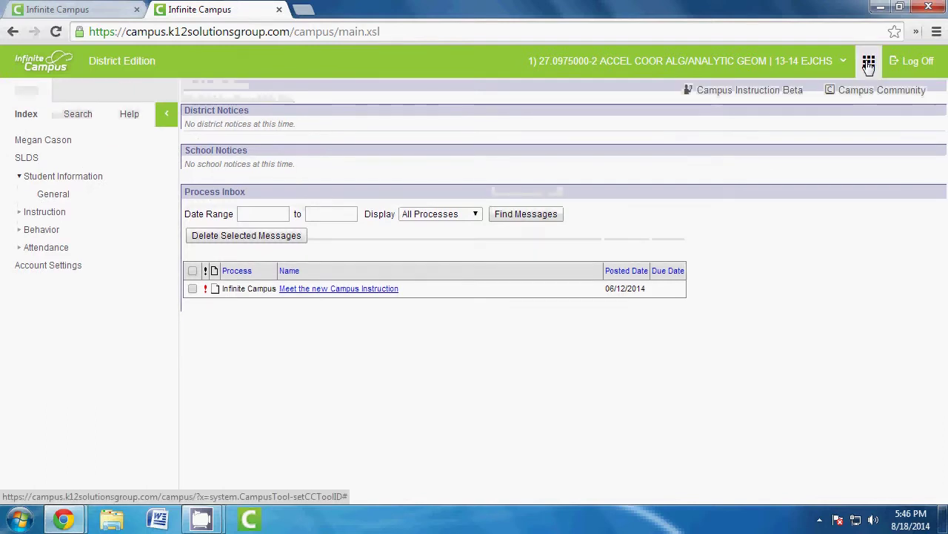
left_click(764, 95)
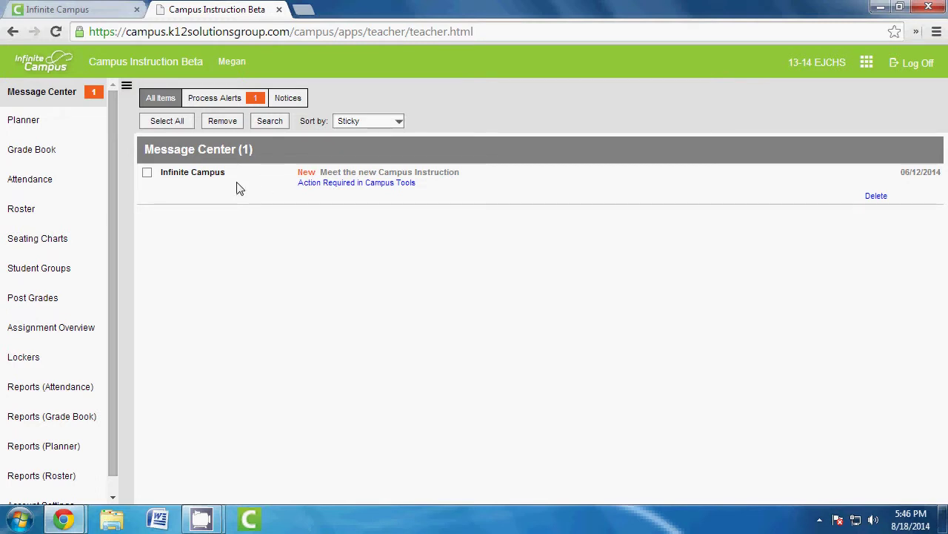
left_click(33, 241)
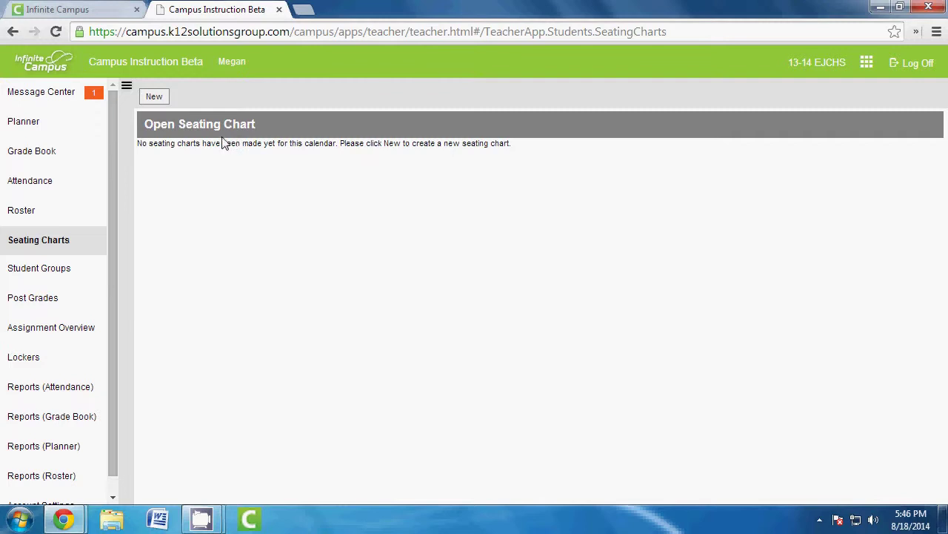
left_click(158, 96)
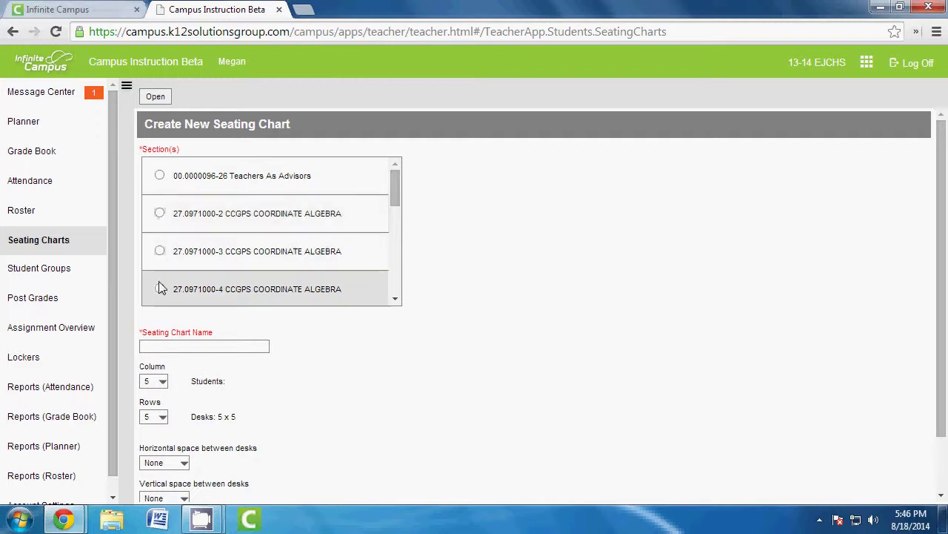
Choose section 27.0971000-2 CCGPS COORDINATE ALGEBRA and name the seating chart "Coor Alg 2nd Period".
left_click(160, 215)
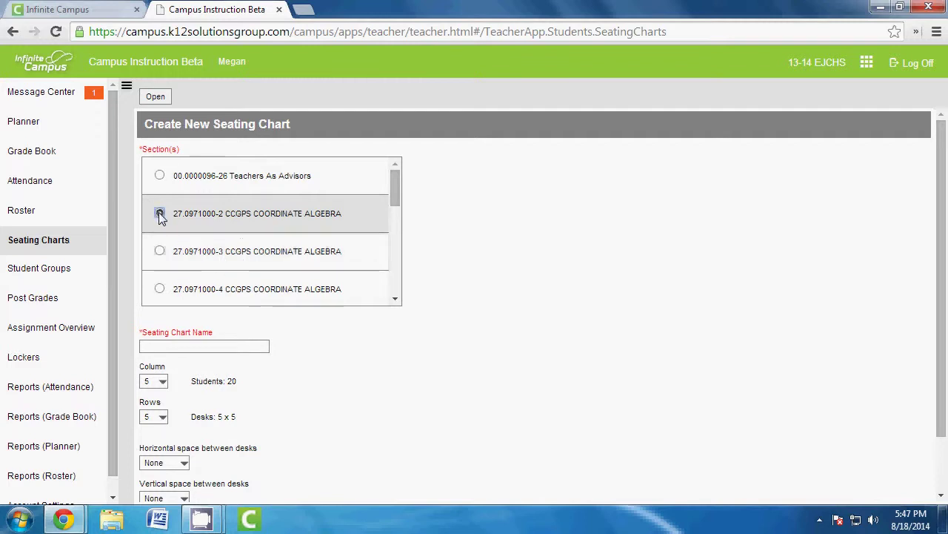
scroll(200, 303, "down", 1)
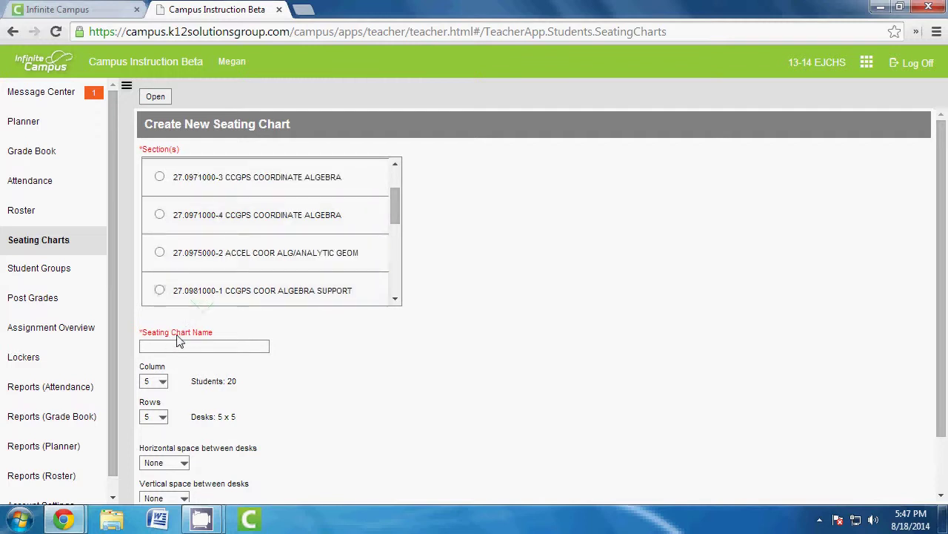
scroll(230, 293, "up", 1)
left_click(236, 345)
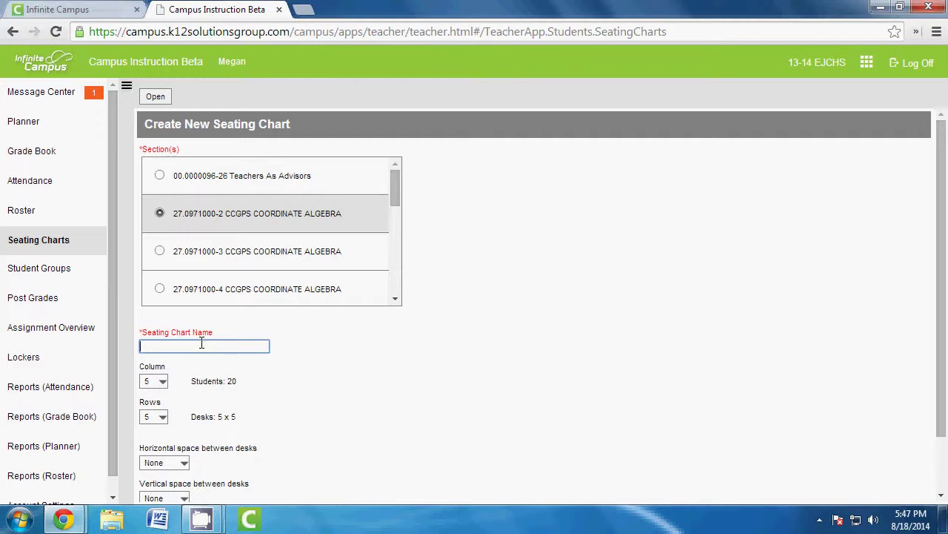
type("Coor Alg 2nd Period")
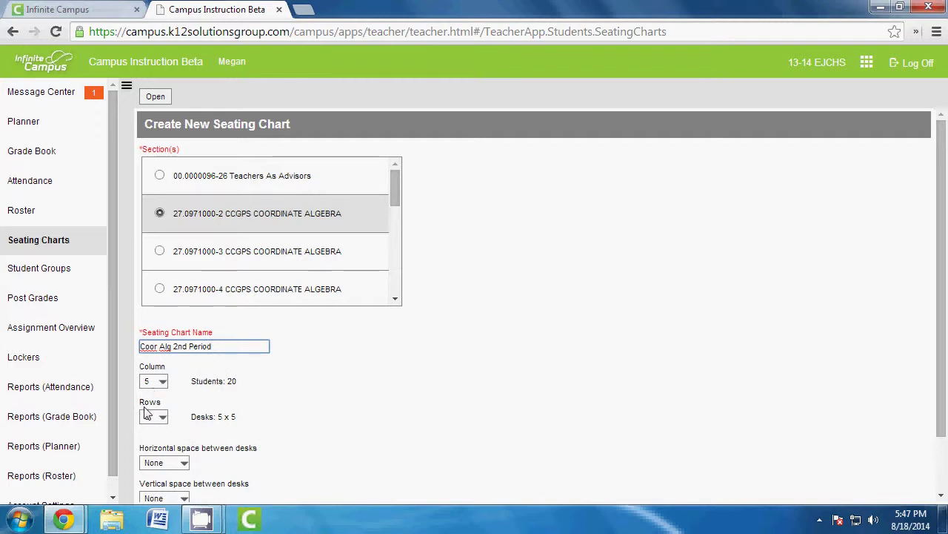
Create the seating chart with 5 columns, 5 rows, no desk spacing and students placed Alphabetically A to Z.
scroll(202, 425, "down", 2)
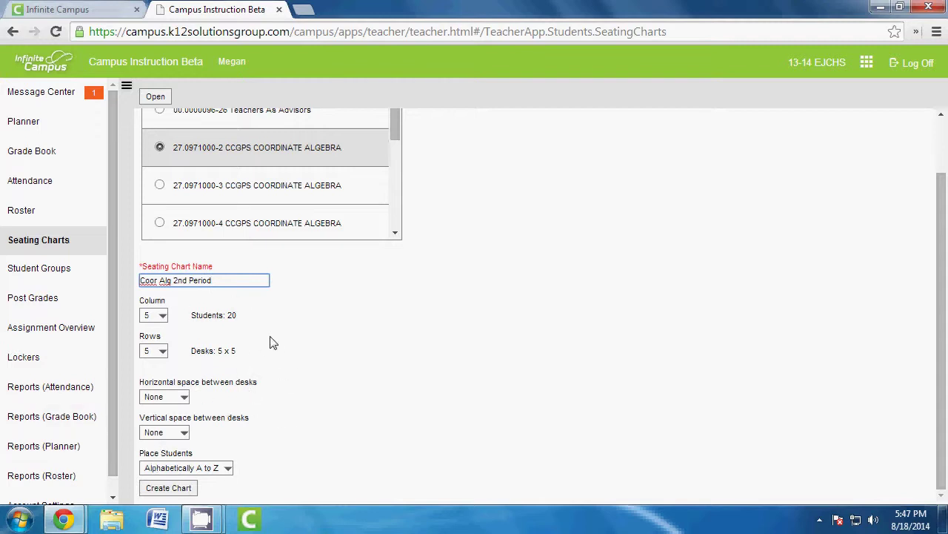
left_click(195, 470)
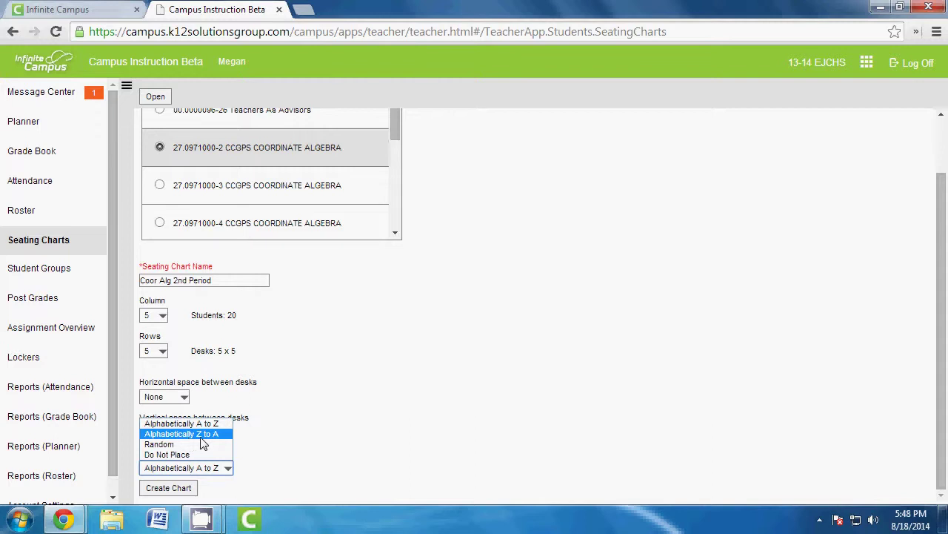
left_click(401, 443)
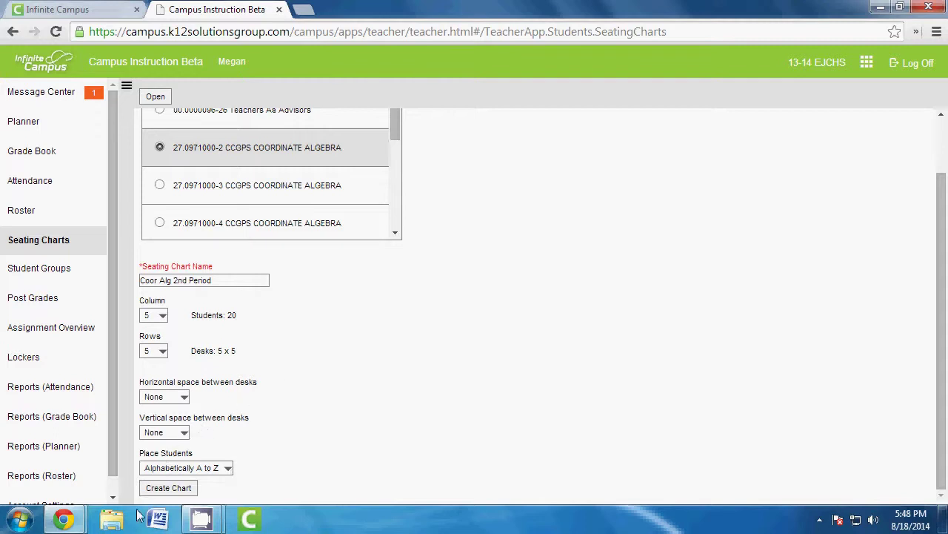
left_click(168, 489)
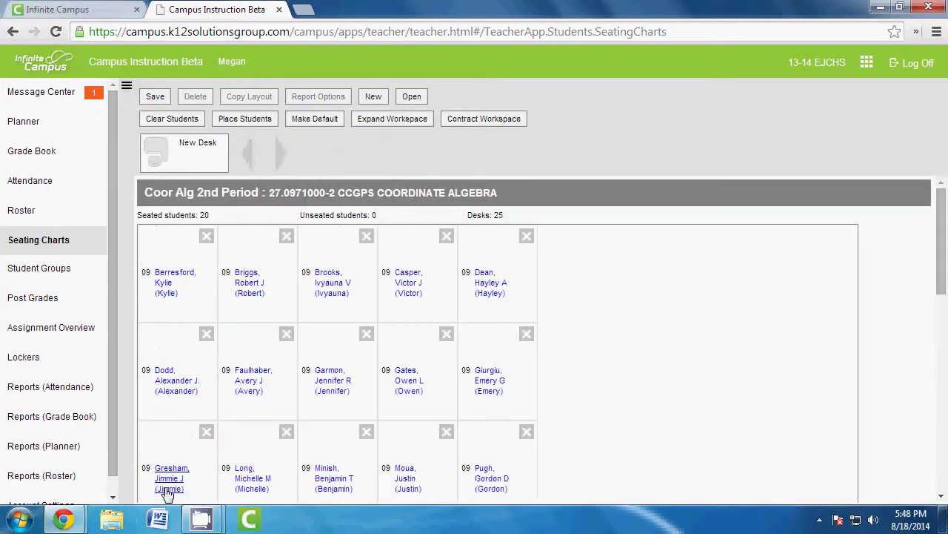
Review the order of the seated students and the empty desks across the new seating chart.
scroll(637, 281, "down", 3)
scroll(637, 282, "up", 4)
scroll(513, 255, "down", 2)
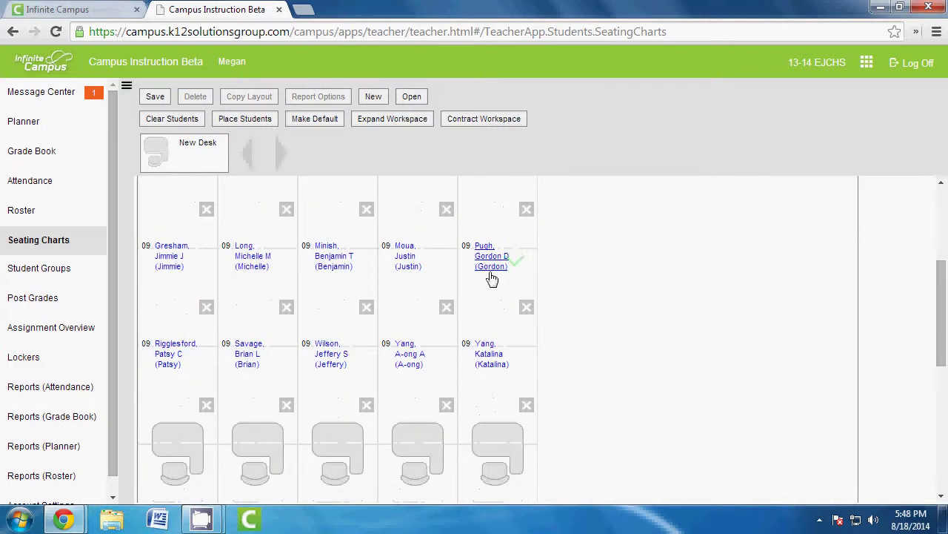
scroll(489, 303, "down", 1)
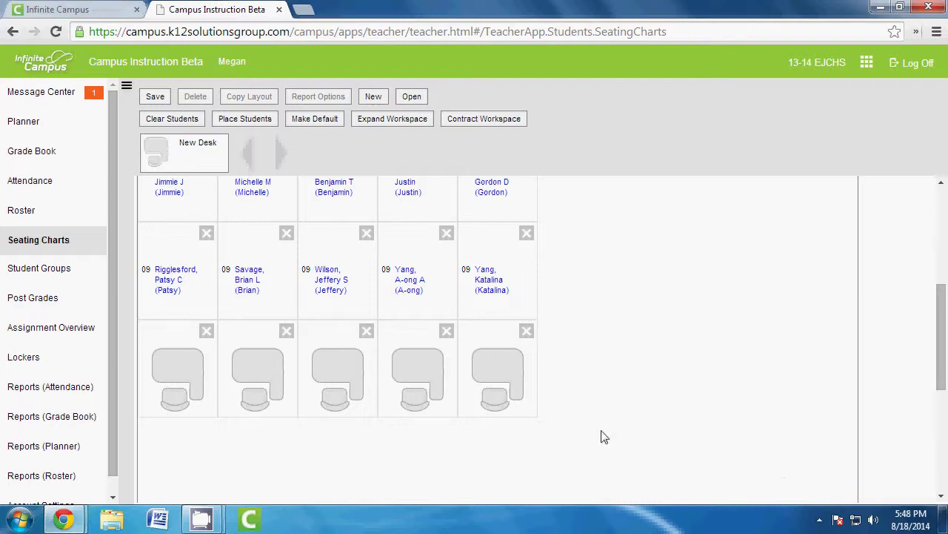
scroll(621, 460, "up", 5)
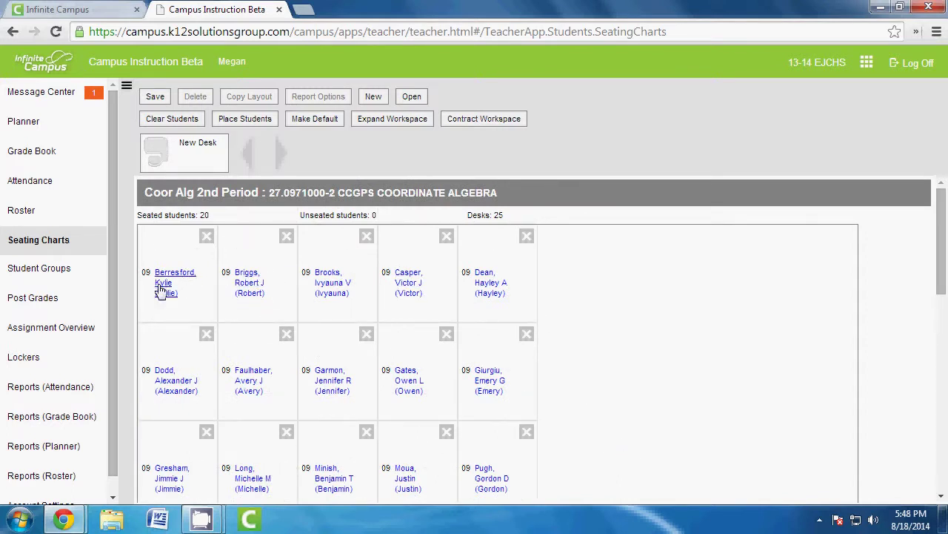
scroll(175, 415, "down", 2)
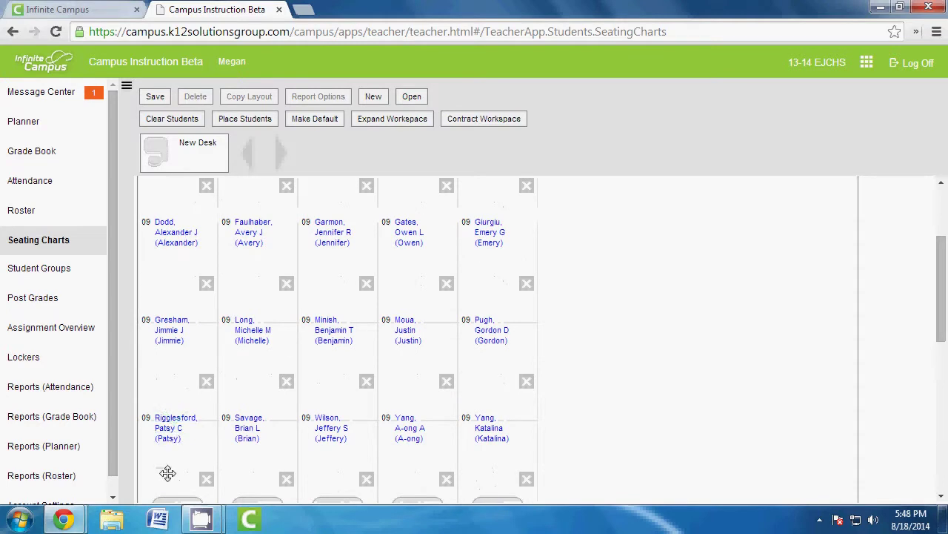
Move three empty desks from the last row to the free area right of the fourth row, skipping one column.
scroll(171, 448, "down", 1)
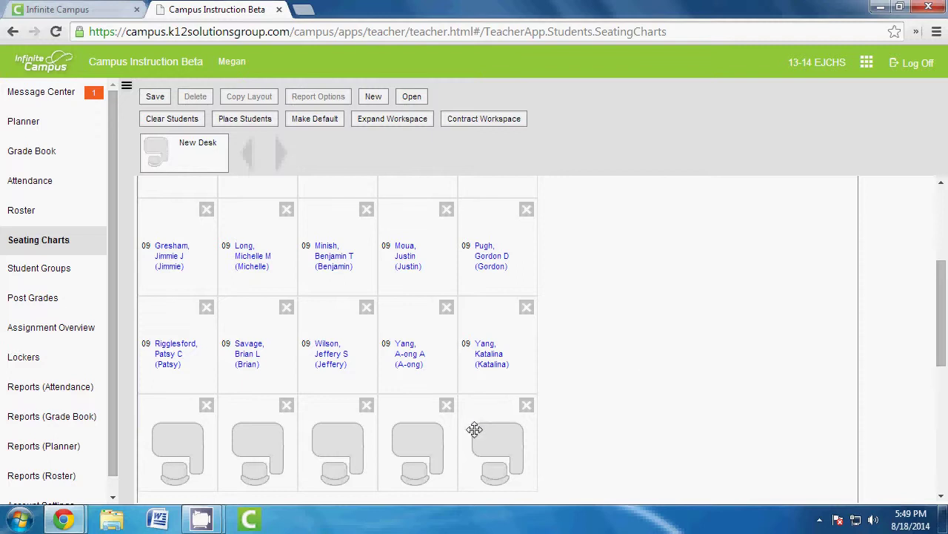
left_click_drag(475, 430, 634, 333)
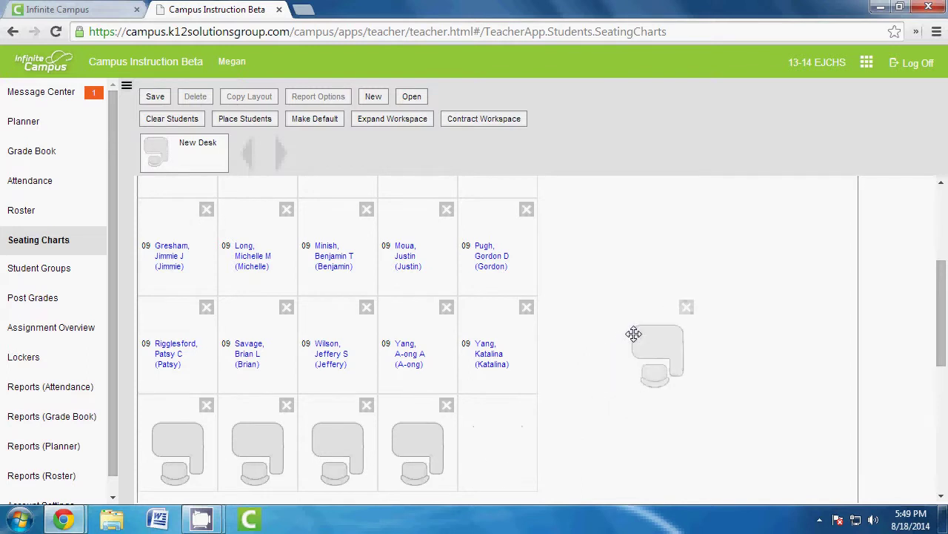
left_click_drag(435, 430, 739, 319)
left_click_drag(341, 434, 818, 328)
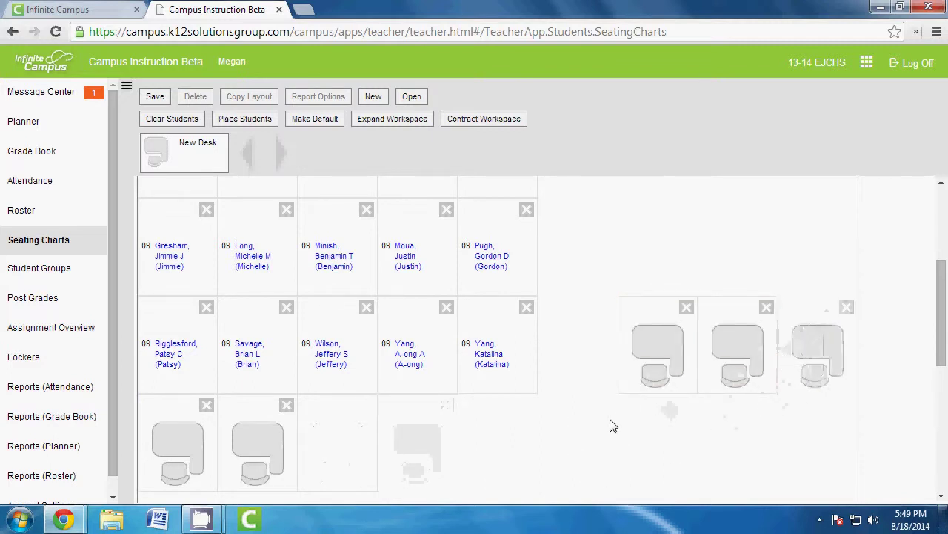
Shift the four student desks in the fifth column one column right to form an aisle, swapping the order of the first two.
scroll(612, 425, "up", 1)
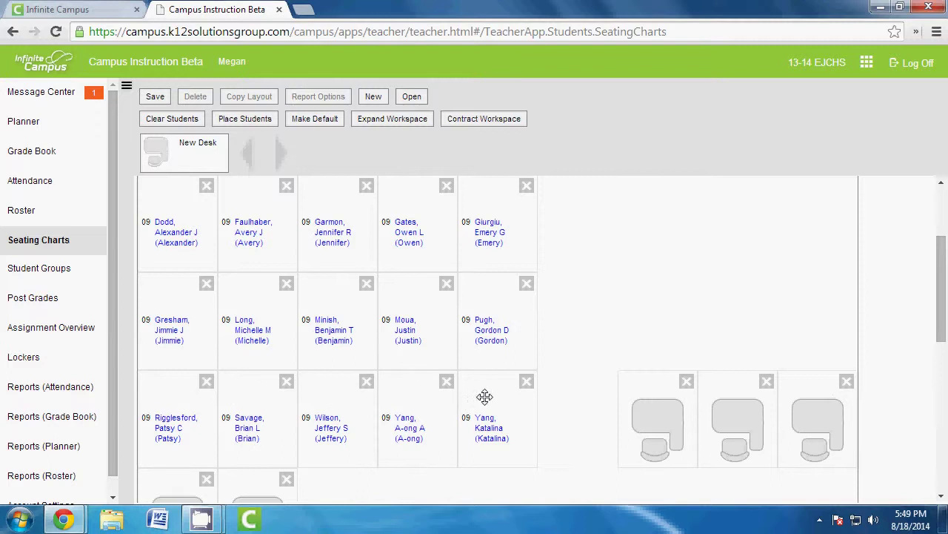
left_click_drag(485, 396, 572, 393)
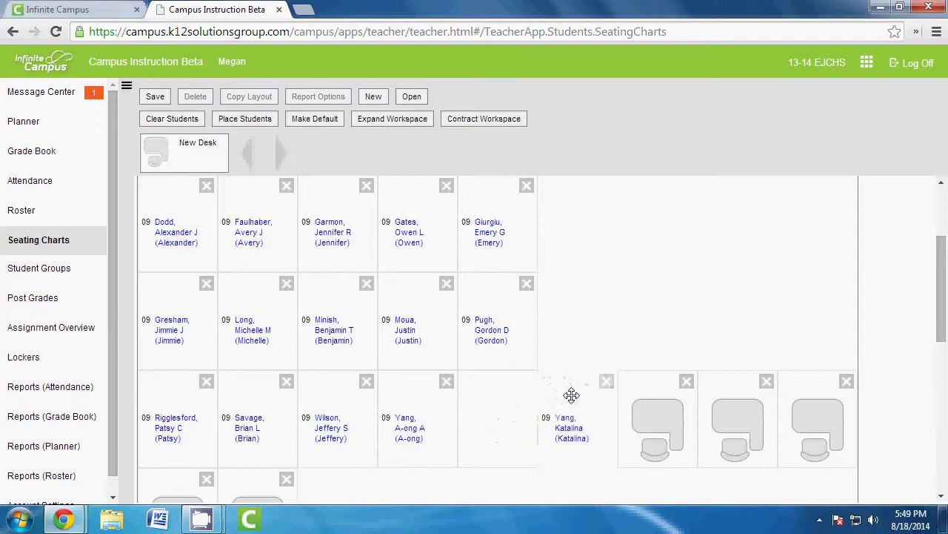
left_click_drag(466, 271, 556, 282)
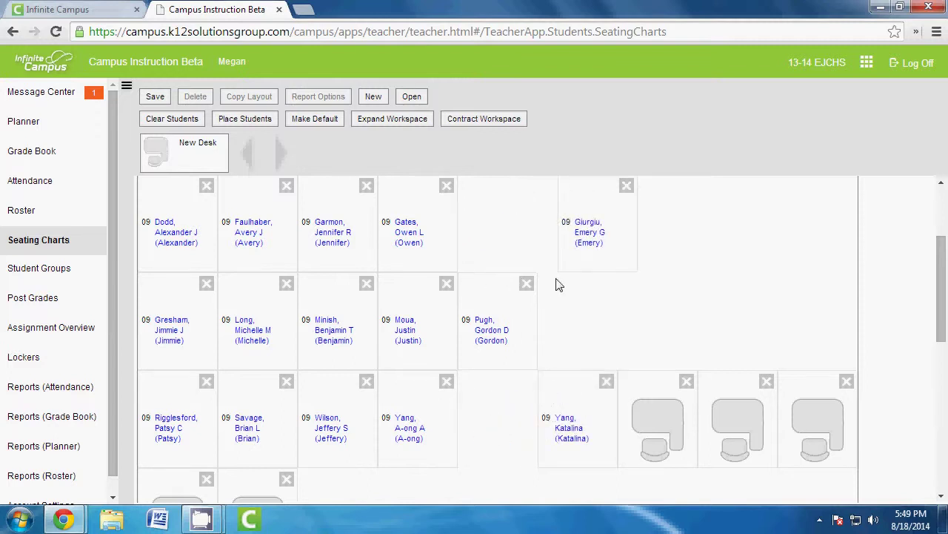
left_click_drag(589, 205, 585, 271)
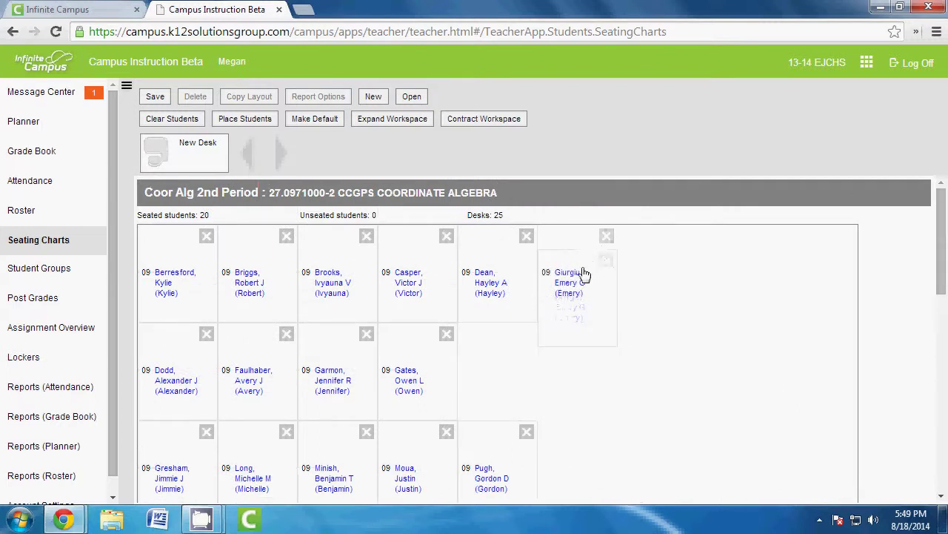
scroll(585, 370, "down", 1)
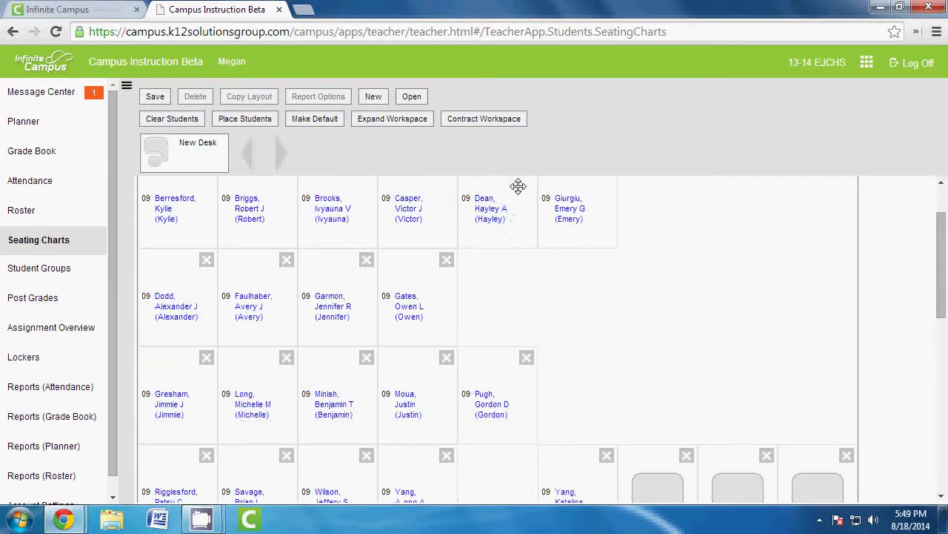
left_click_drag(518, 186, 595, 411)
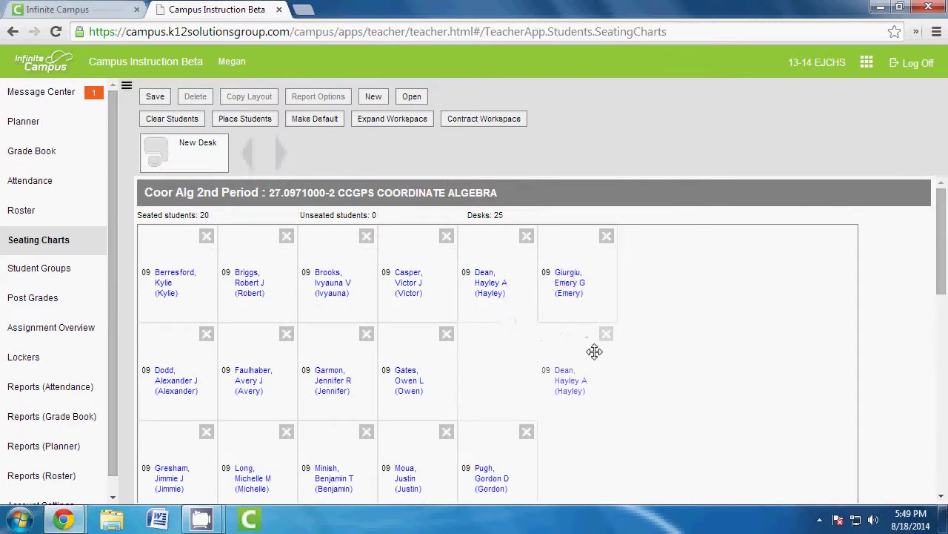
scroll(599, 406, "down", 2)
left_click_drag(492, 289, 569, 296)
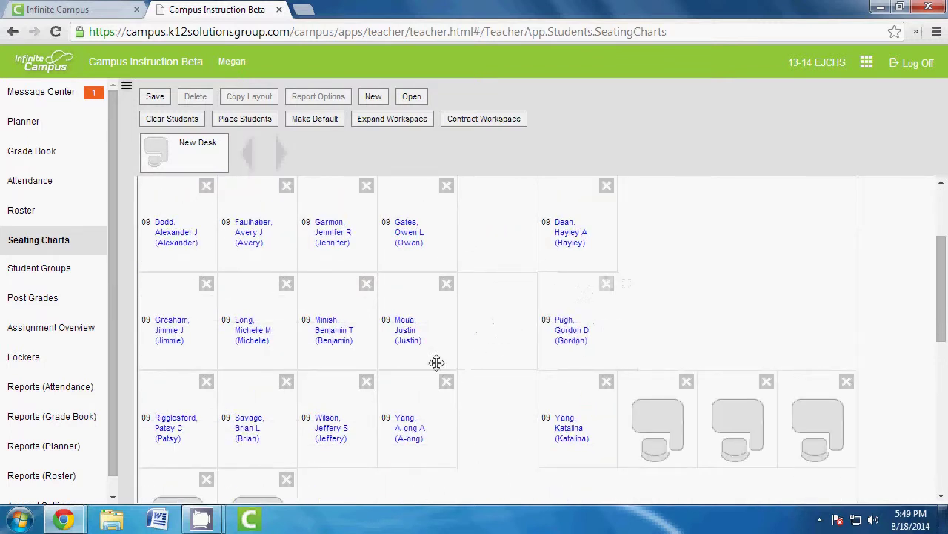
Swap the students in the third and fourth desks of the third row, and swap them back.
left_click_drag(415, 292, 367, 296)
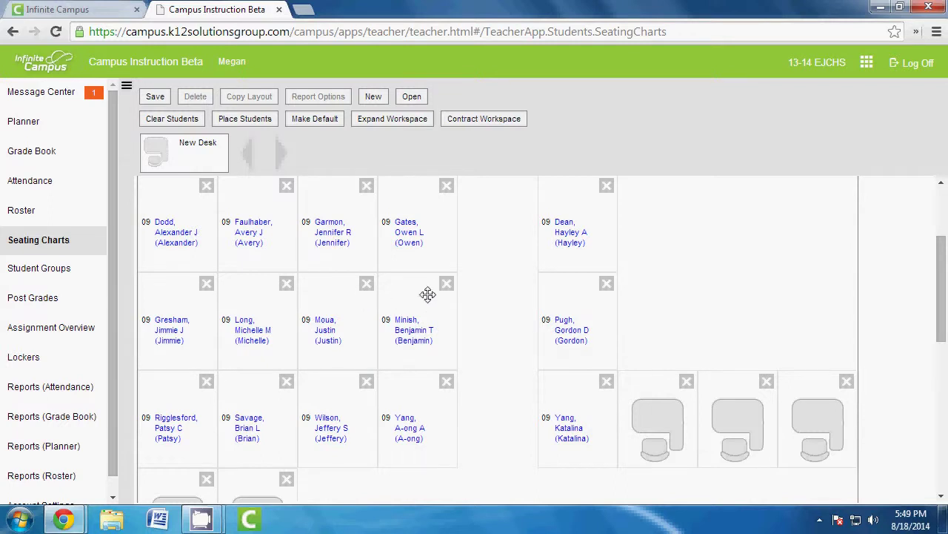
left_click_drag(426, 292, 372, 287)
right_click(378, 305)
left_click(394, 281)
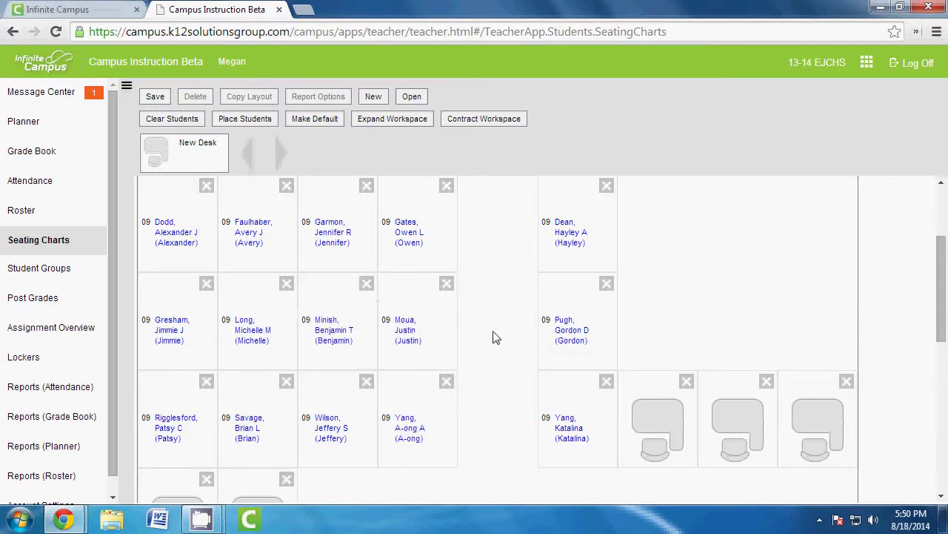
Move the two remaining empty desks from the last row to the third row, beside the student desk past the aisle.
scroll(489, 383, "up", 2)
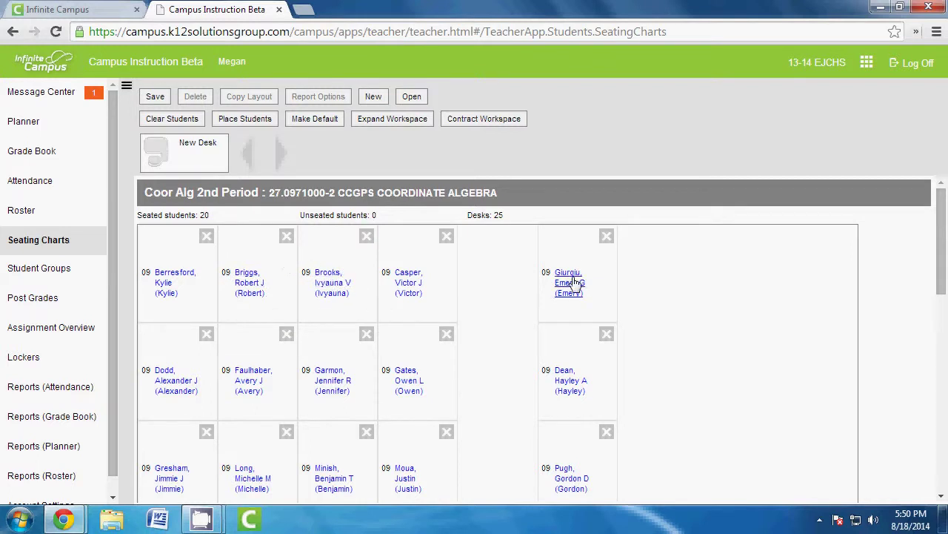
scroll(692, 368, "down", 4)
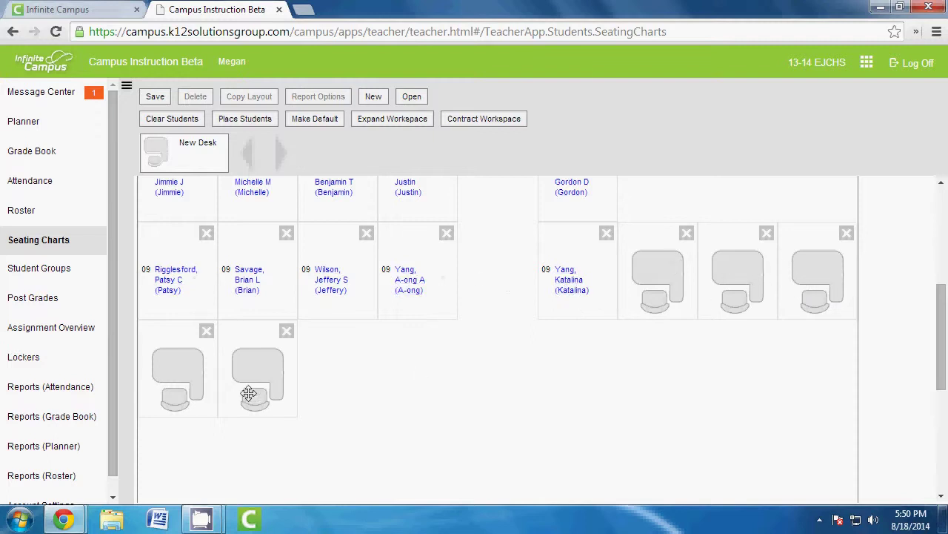
left_click_drag(248, 394, 453, 406)
left_click_drag(178, 292, 716, 415)
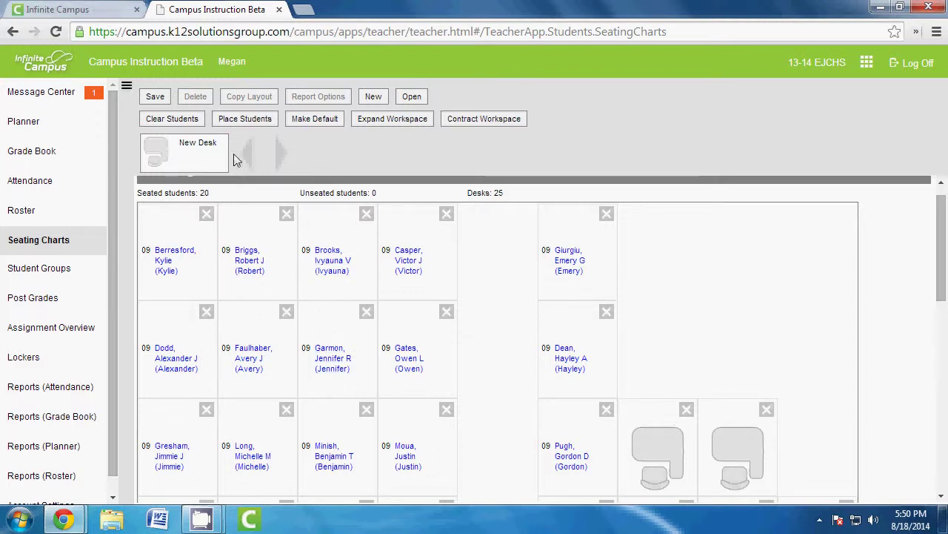
Add new desks to the three free spaces past the aisle in both the first row and the second row.
left_click_drag(185, 155, 730, 235)
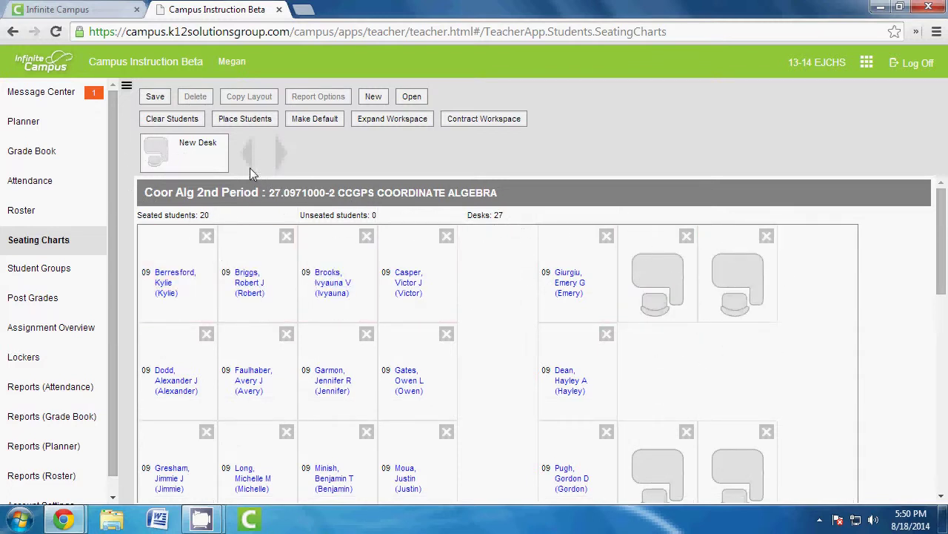
left_click_drag(201, 155, 836, 250)
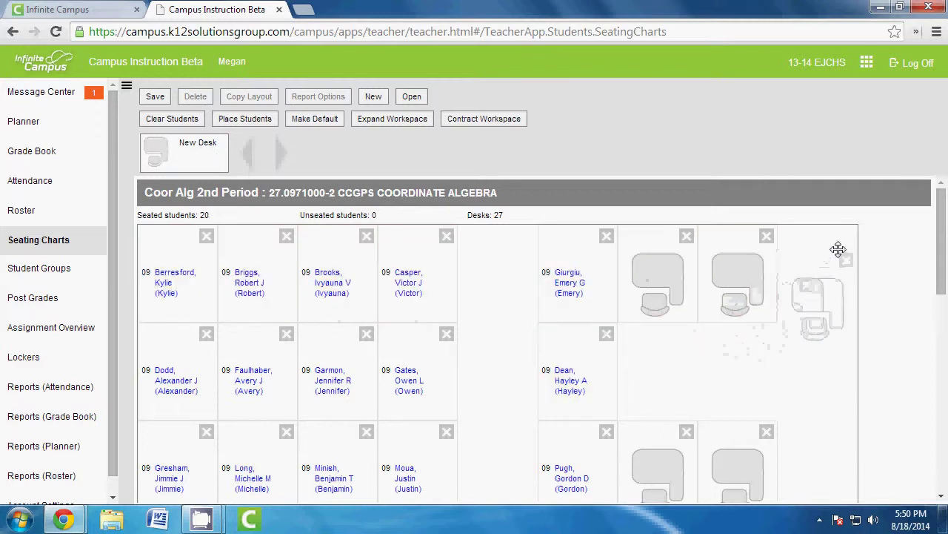
left_click_drag(213, 159, 683, 350)
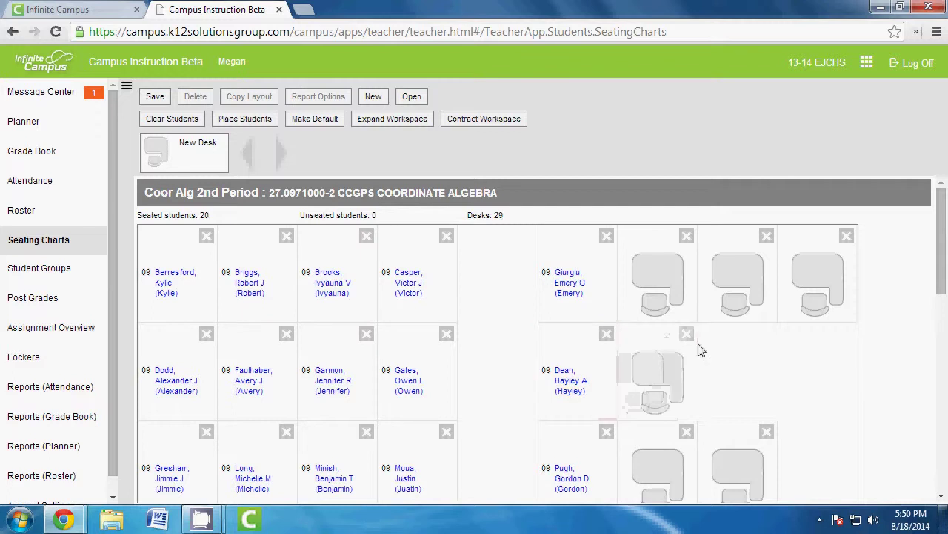
left_click_drag(159, 155, 729, 348)
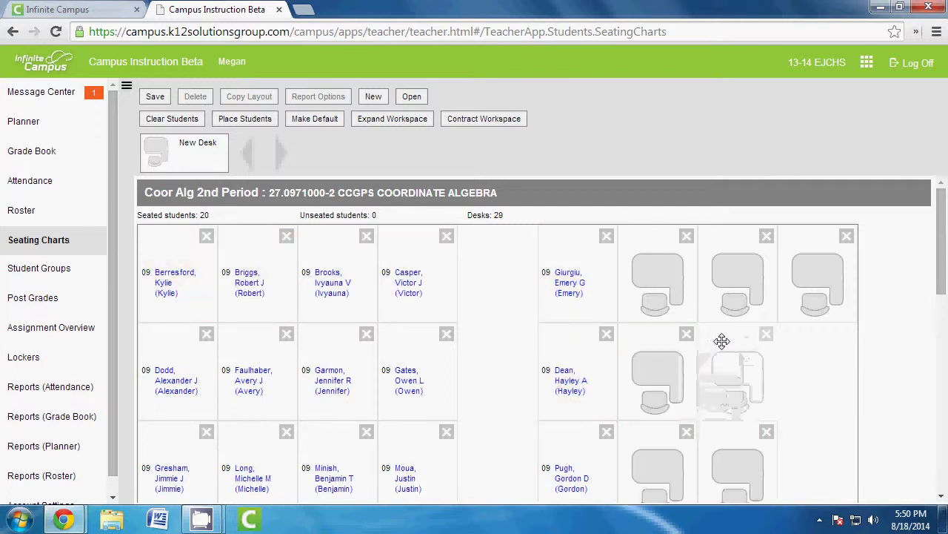
left_click_drag(186, 163, 819, 356)
Add a new desk to the seating chart and place it in the free space at the end of the third row.
left_click_drag(186, 153, 825, 303)
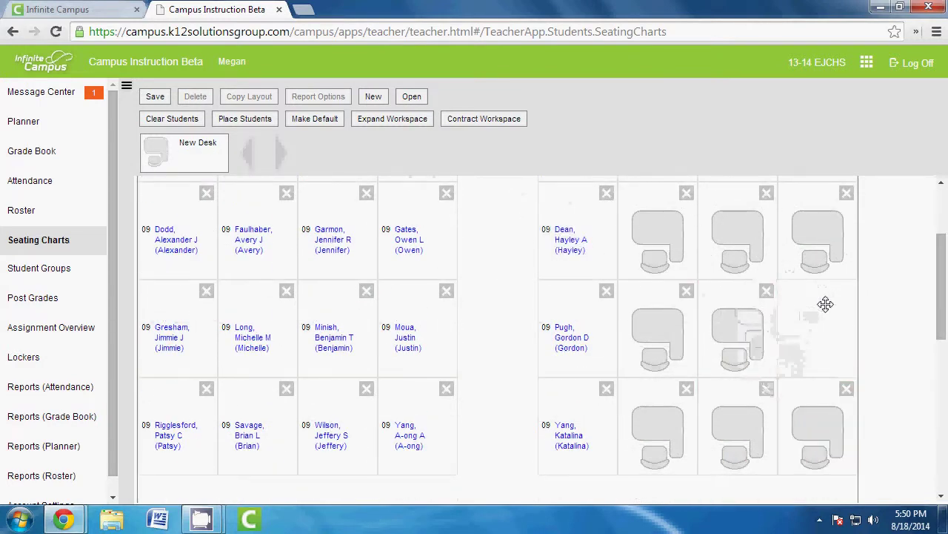
left_click_drag(210, 137, 517, 420)
scroll(516, 420, "down", 2)
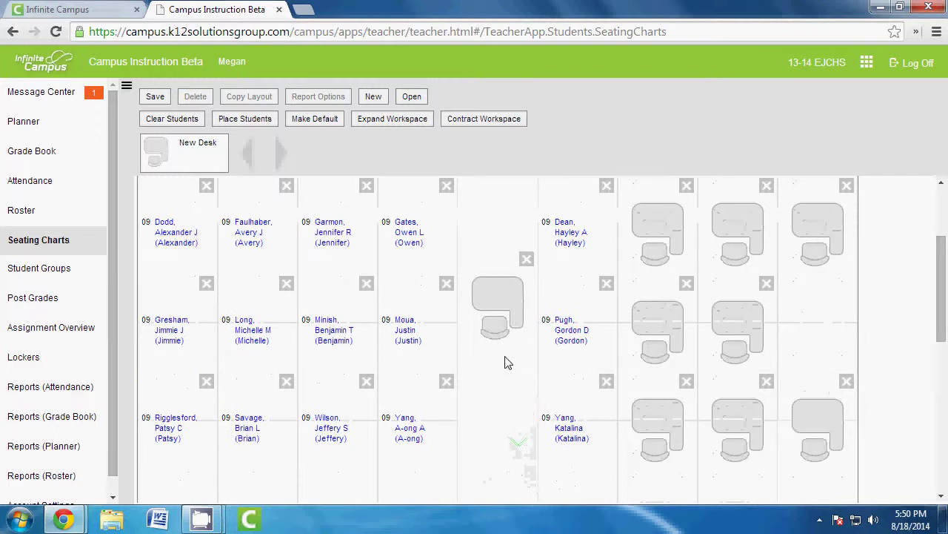
left_click_drag(500, 269, 833, 292)
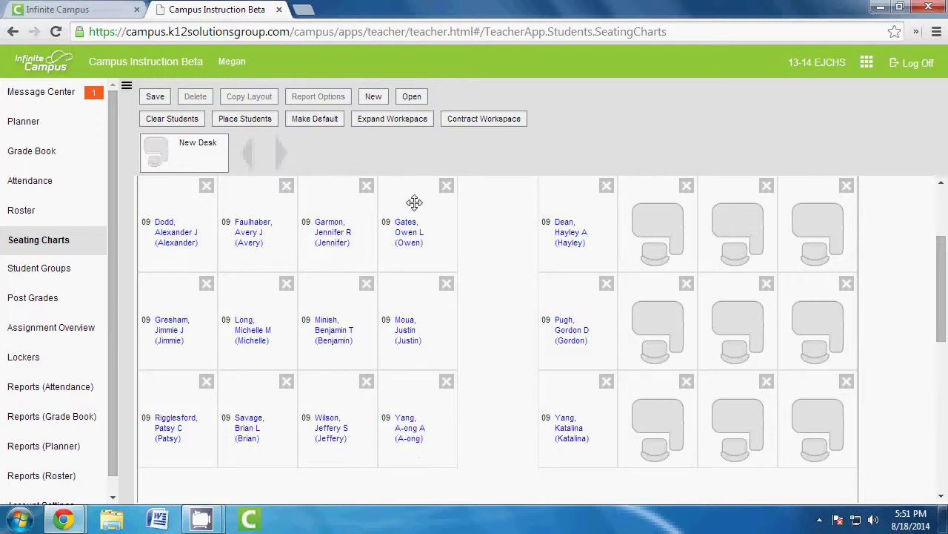
Examine the desk layout from the first row to the last, on both sides of the aisle.
left_click(488, 413)
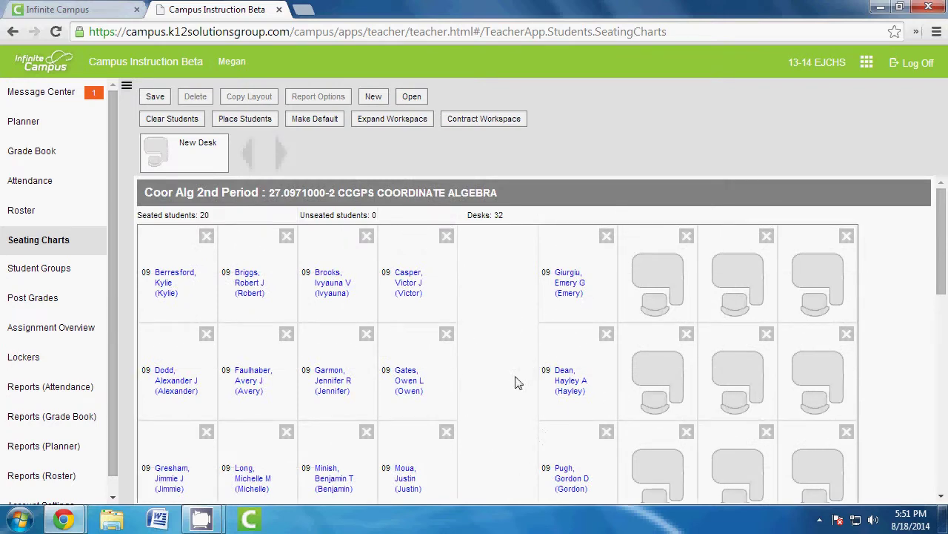
left_click(452, 419)
left_click(482, 318)
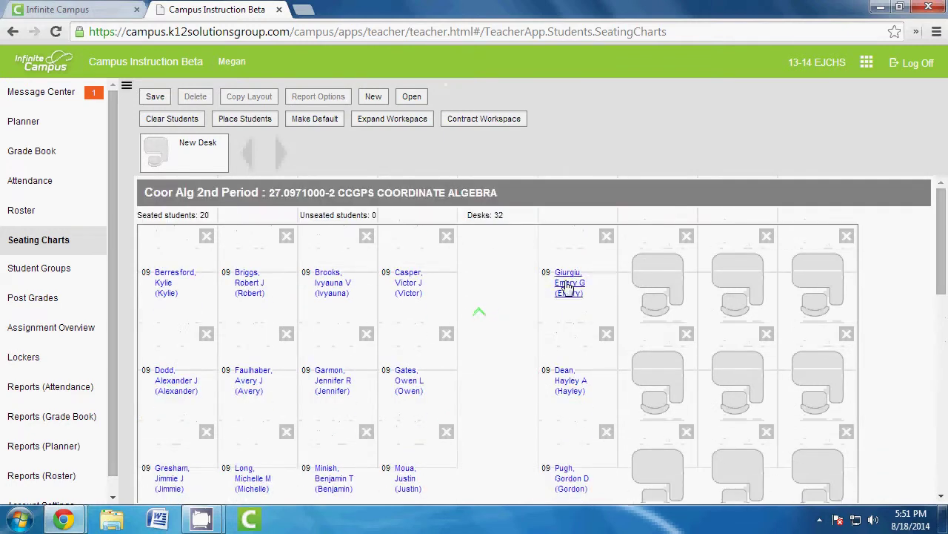
scroll(504, 372, "down", 2)
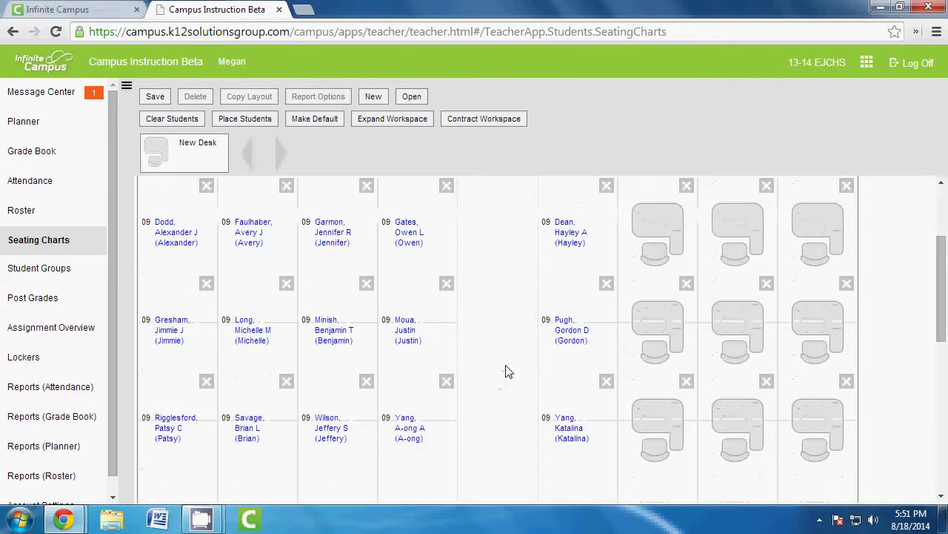
scroll(497, 358, "up", 2)
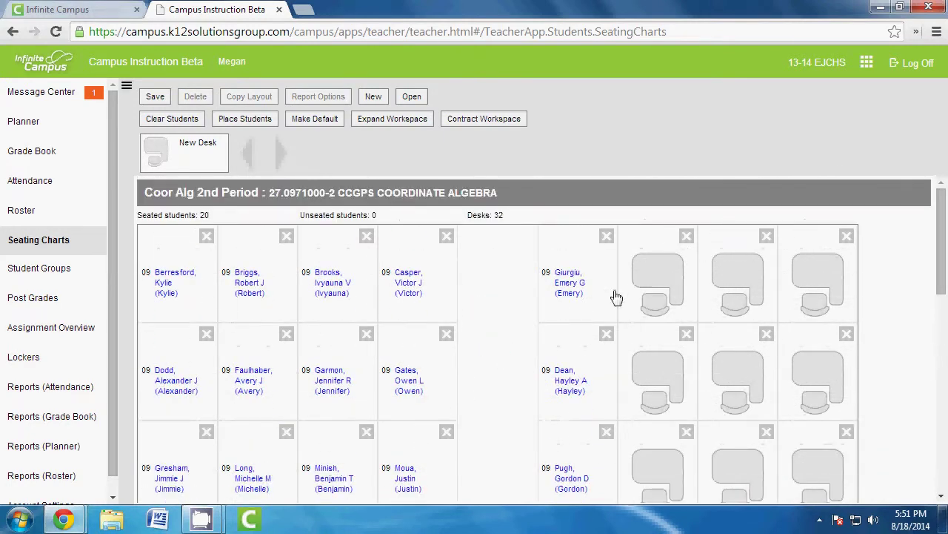
scroll(463, 313, "down", 2)
scroll(482, 345, "up", 2)
scroll(455, 348, "down", 3)
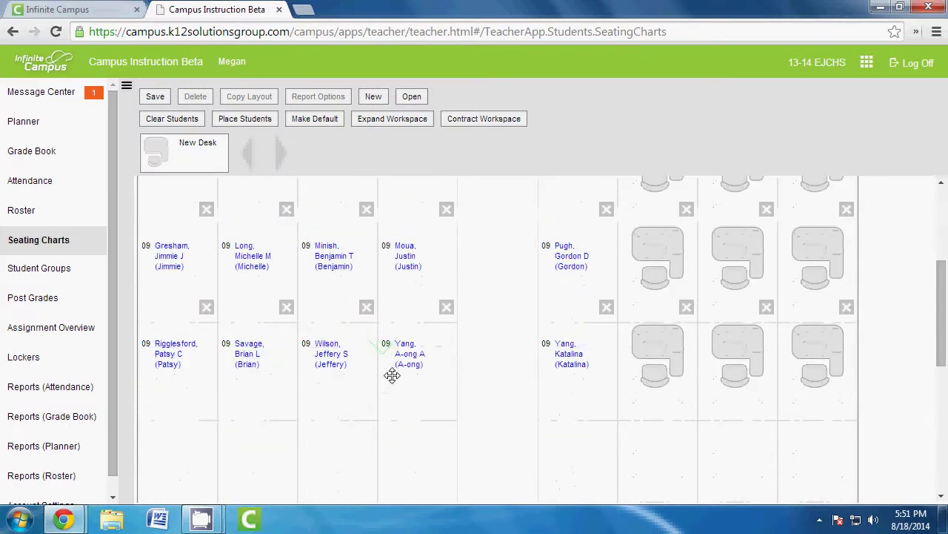
scroll(392, 370, "up", 3)
scroll(334, 392, "down", 1)
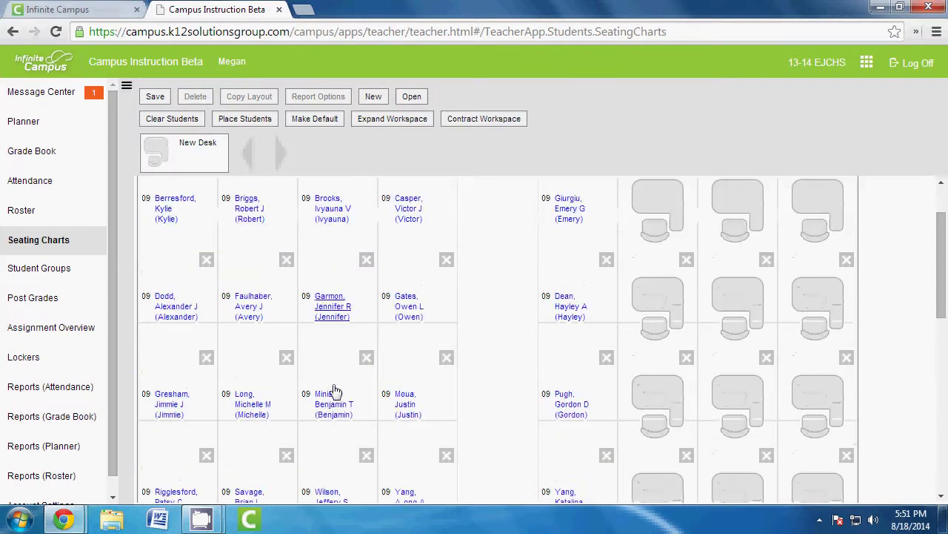
scroll(746, 314, "down", 3)
scroll(716, 328, "up", 3)
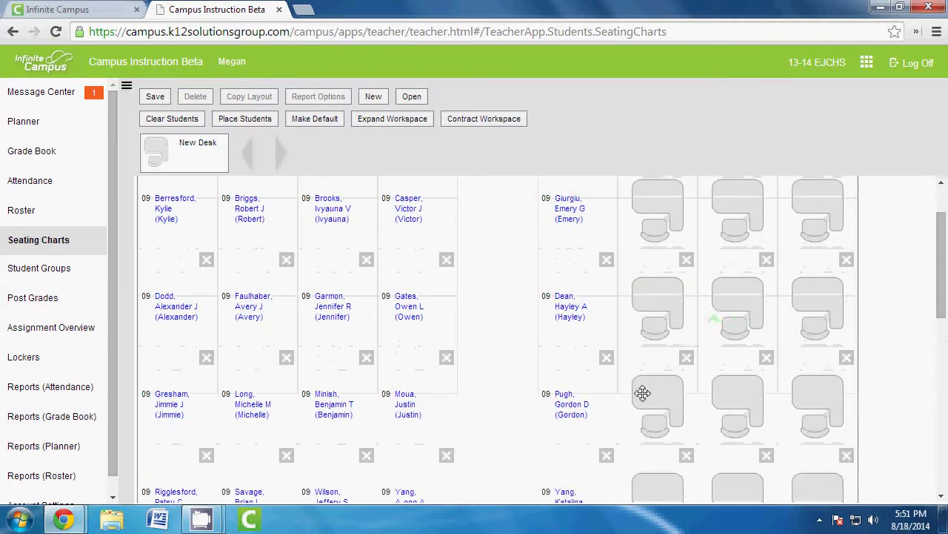
scroll(574, 282, "up", 1)
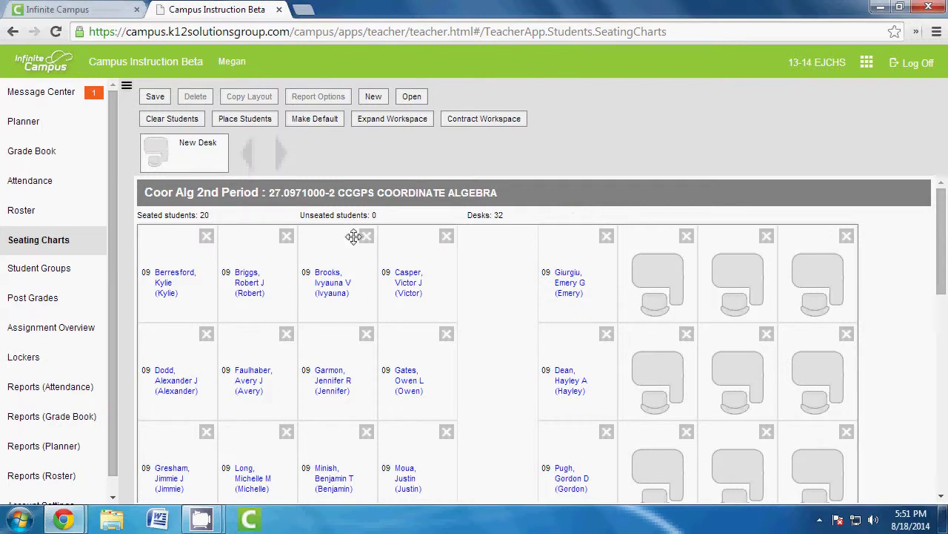
Move the four students in the third column to the last two desks of the first row and of the second row.
left_click_drag(329, 246, 737, 245)
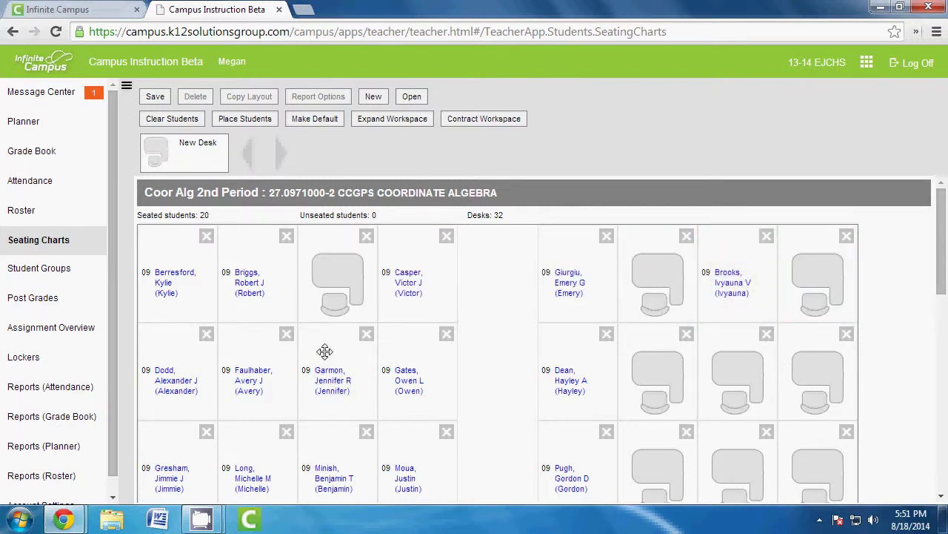
left_click_drag(324, 351, 810, 251)
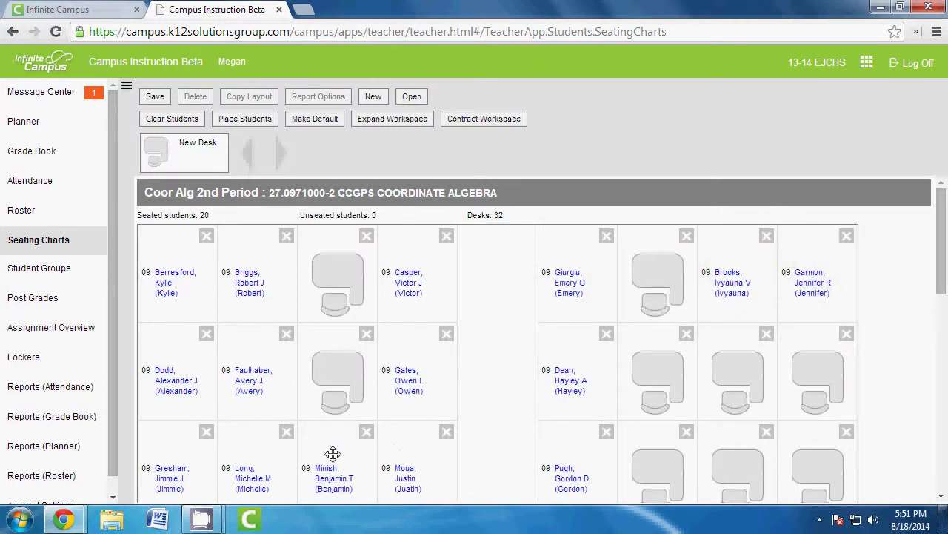
left_click_drag(333, 453, 726, 325)
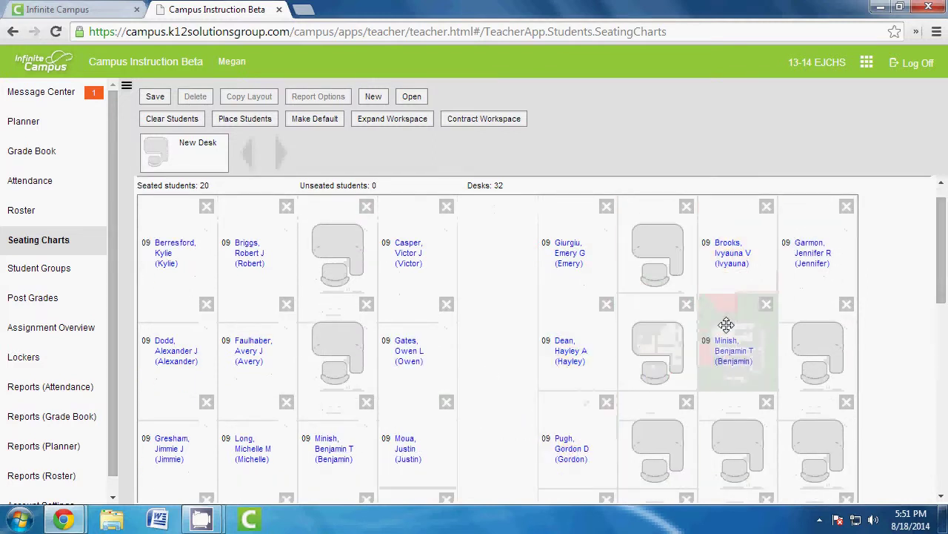
scroll(355, 430, "down", 2)
left_click_drag(333, 450, 811, 315)
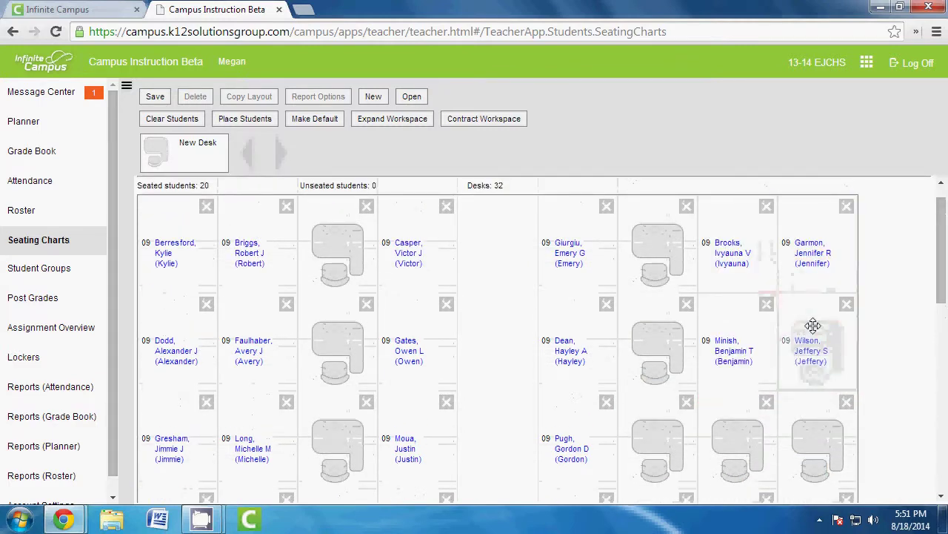
Move the second row's first student to the fourth row's last desk, and swap them with the student just past the aisle in that row.
scroll(464, 345, "down", 3)
scroll(481, 341, "up", 1)
scroll(502, 337, "up", 1)
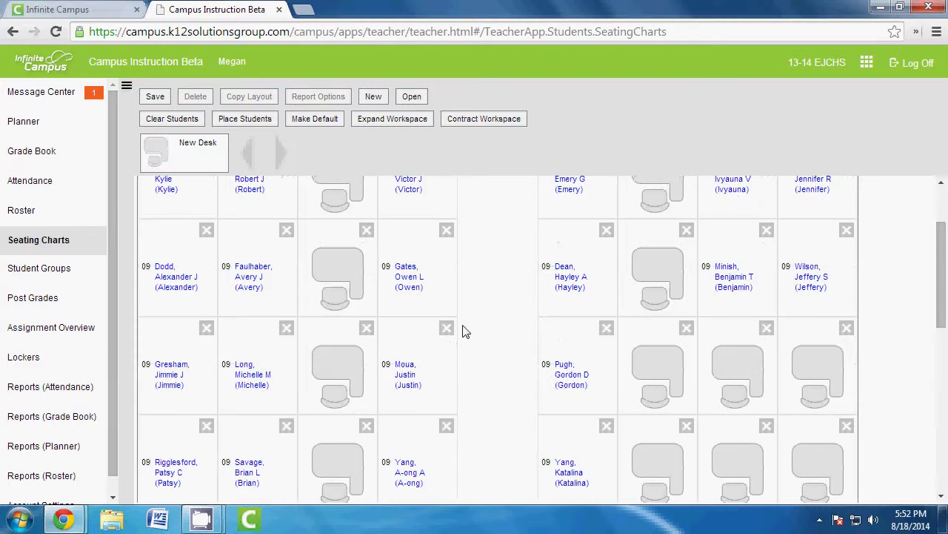
left_click_drag(183, 236, 809, 299)
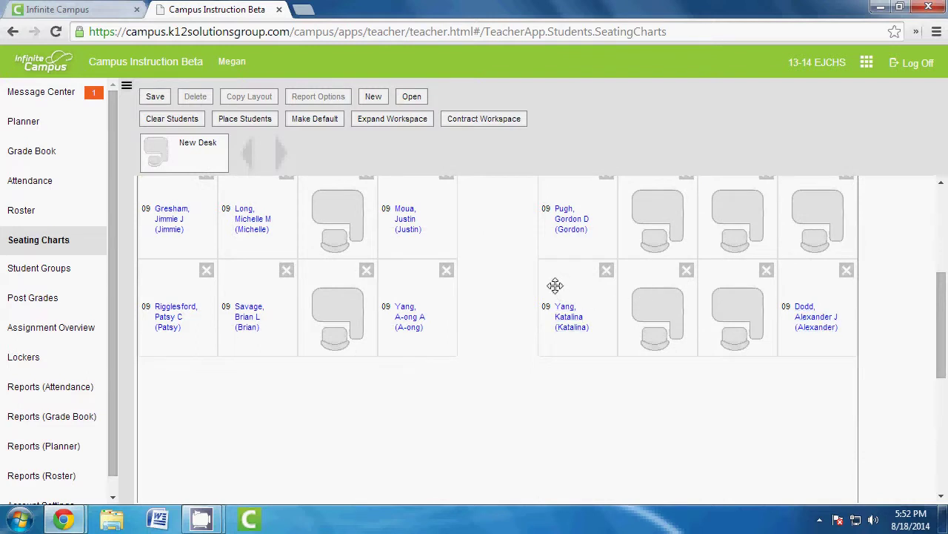
left_click_drag(556, 285, 796, 284)
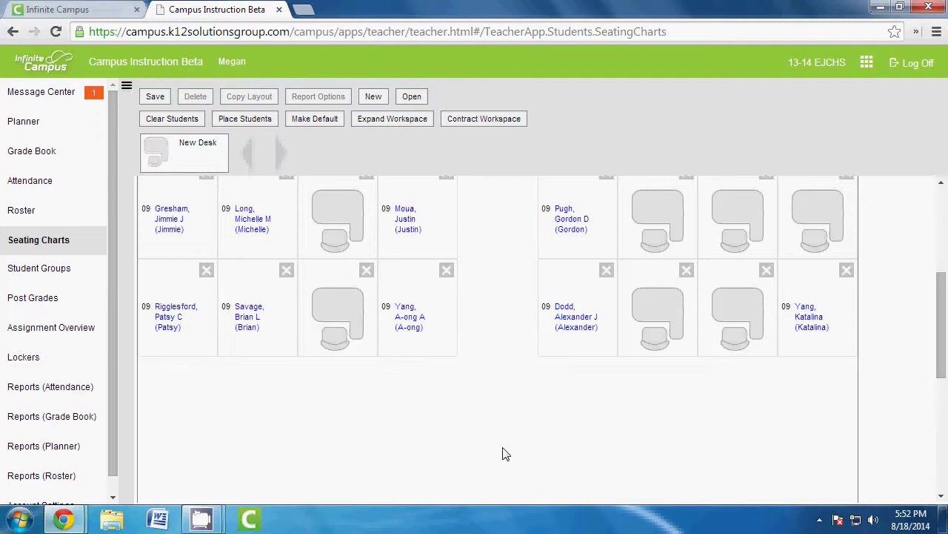
Swap the students in the first and fourth desks of the first row and check the arrangement.
scroll(450, 413, "up", 4)
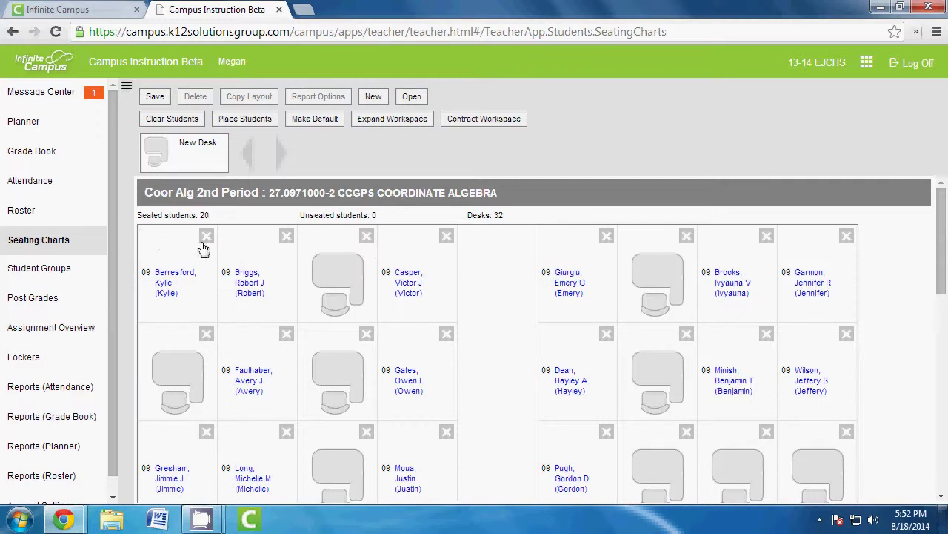
left_click_drag(203, 248, 386, 240)
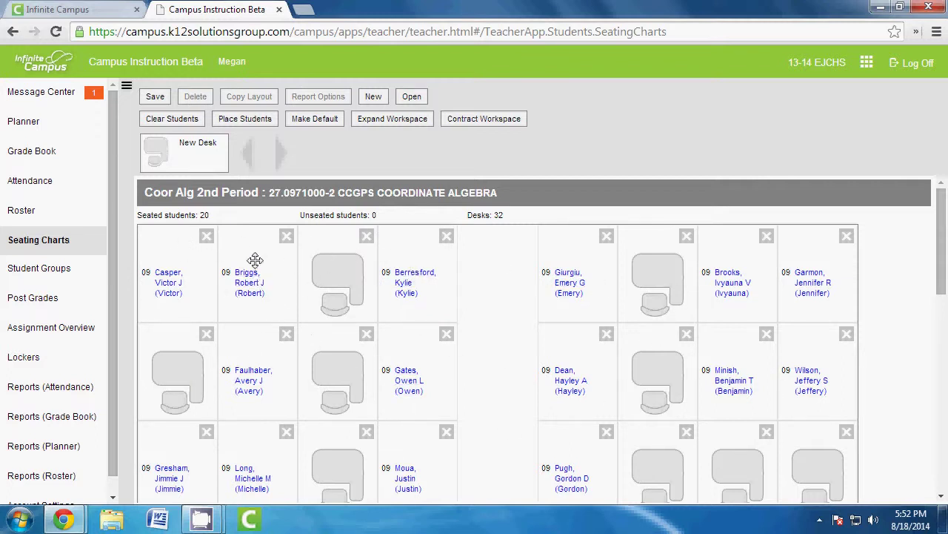
scroll(307, 434, "down", 4)
scroll(573, 389, "up", 2)
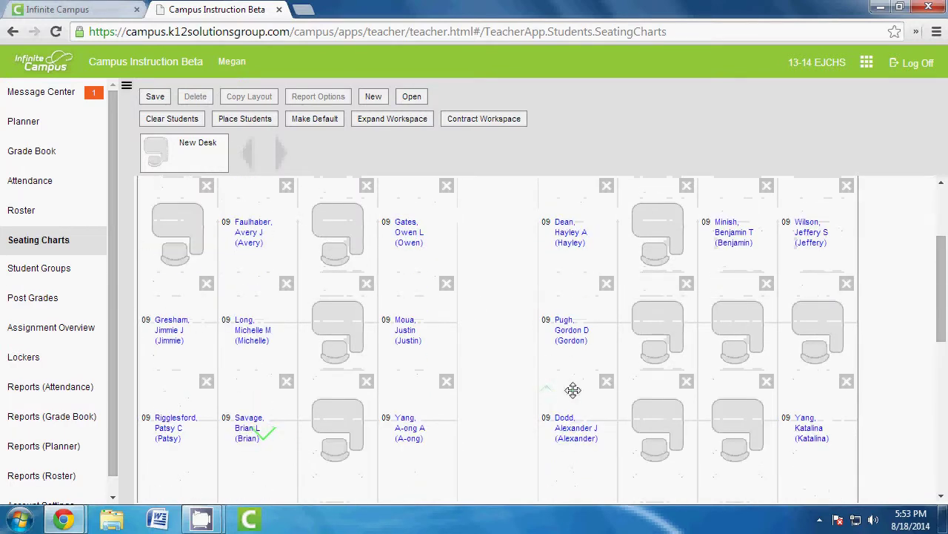
scroll(239, 327, "up", 2)
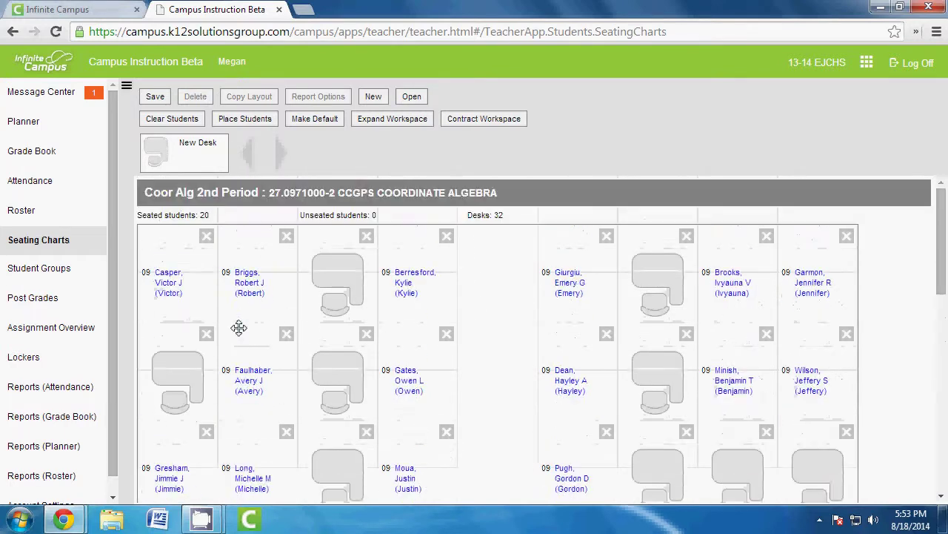
Save the seating chart and look over the saved arrangement.
left_click(155, 97)
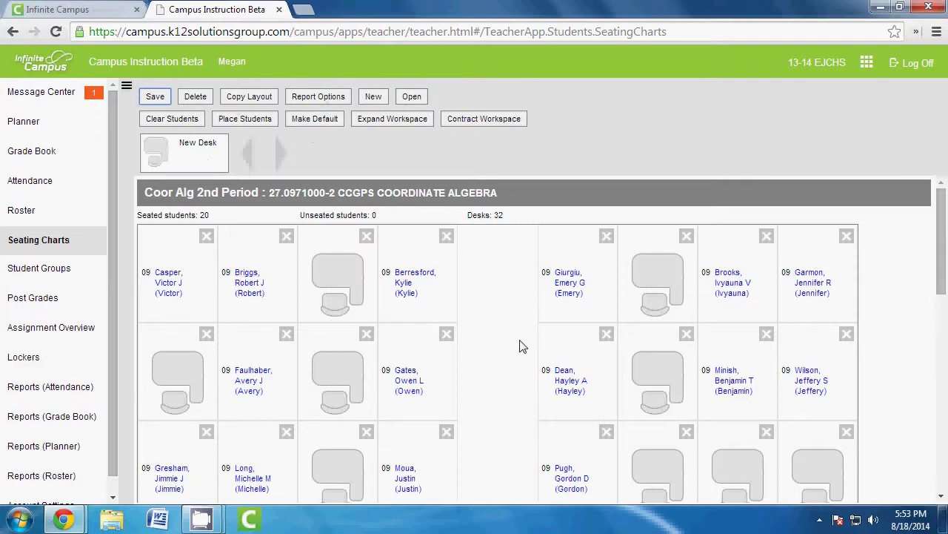
scroll(521, 343, "down", 2)
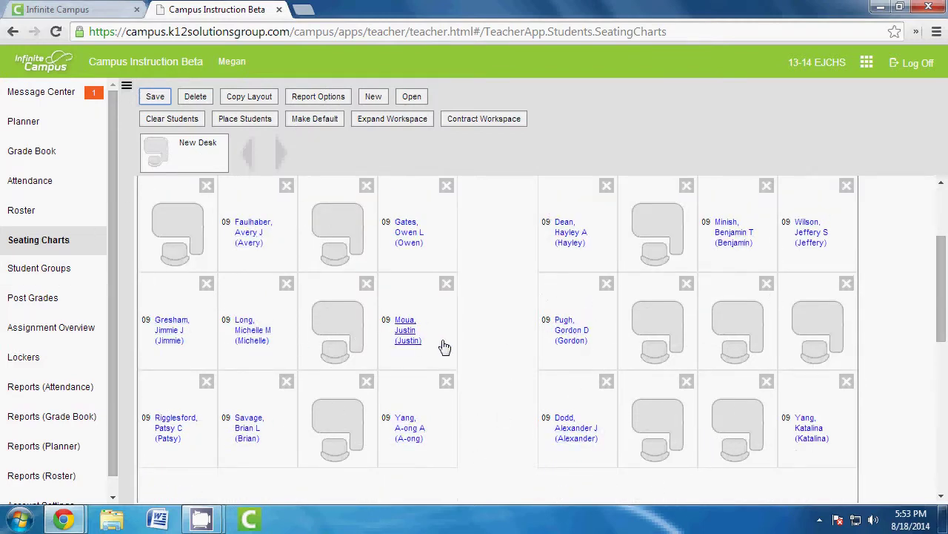
scroll(443, 345, "up", 2)
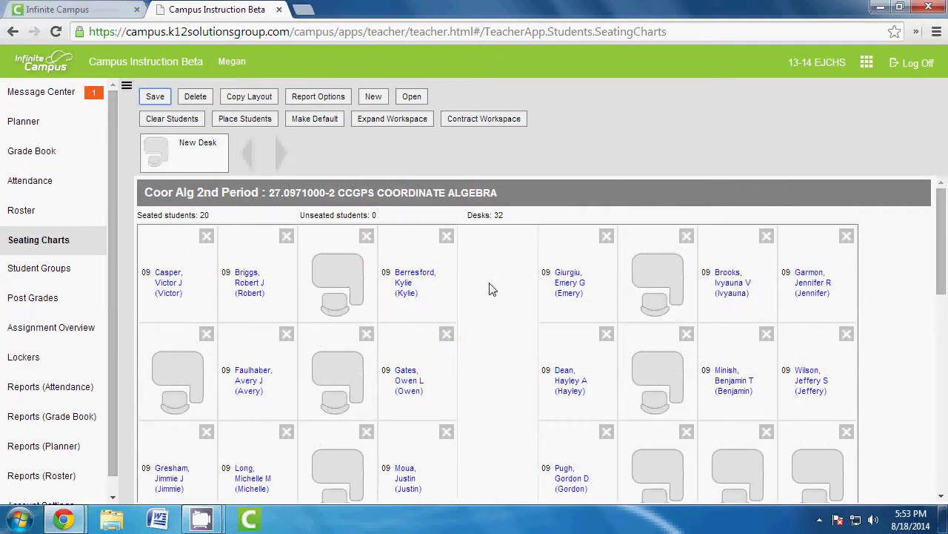
Generate a portrait seating chart report with the nickname, grade level and picture options.
left_click(343, 104)
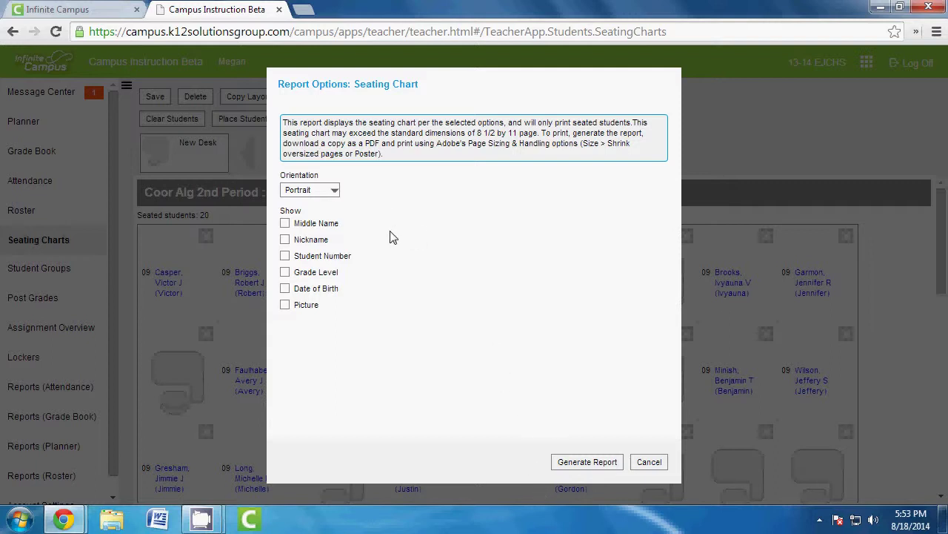
left_click(285, 240)
left_click(285, 272)
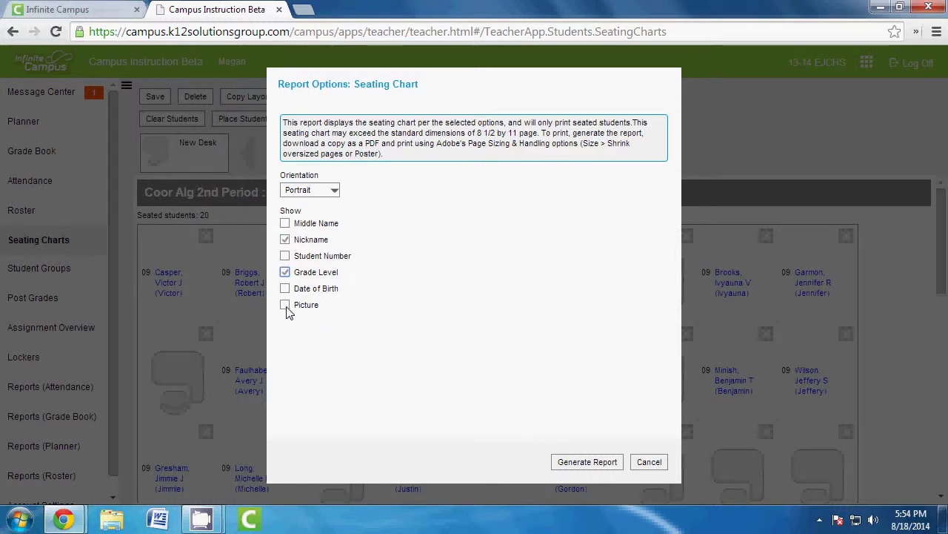
left_click(286, 307)
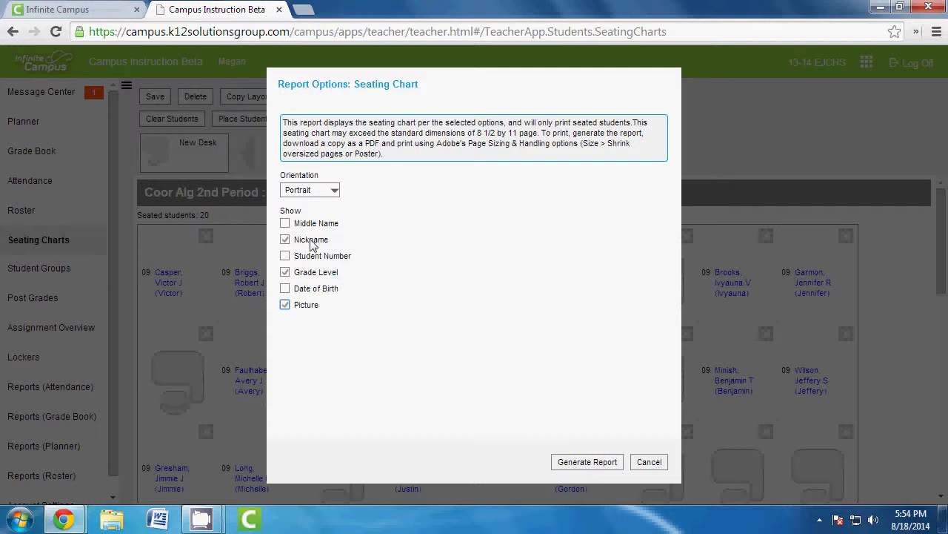
left_click(286, 274)
left_click(569, 465)
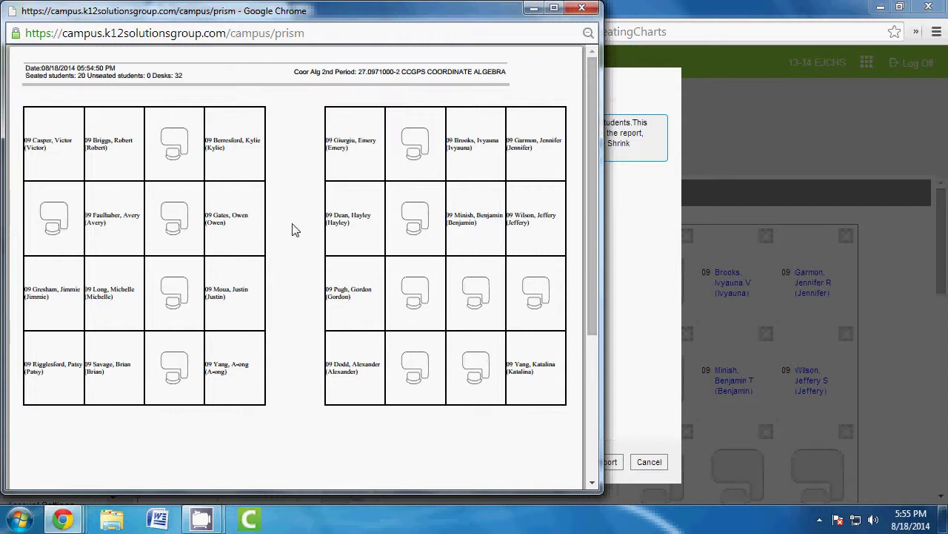
Open the print preview of the seating chart report, and close the report window without printing.
mouse_move(426, 454)
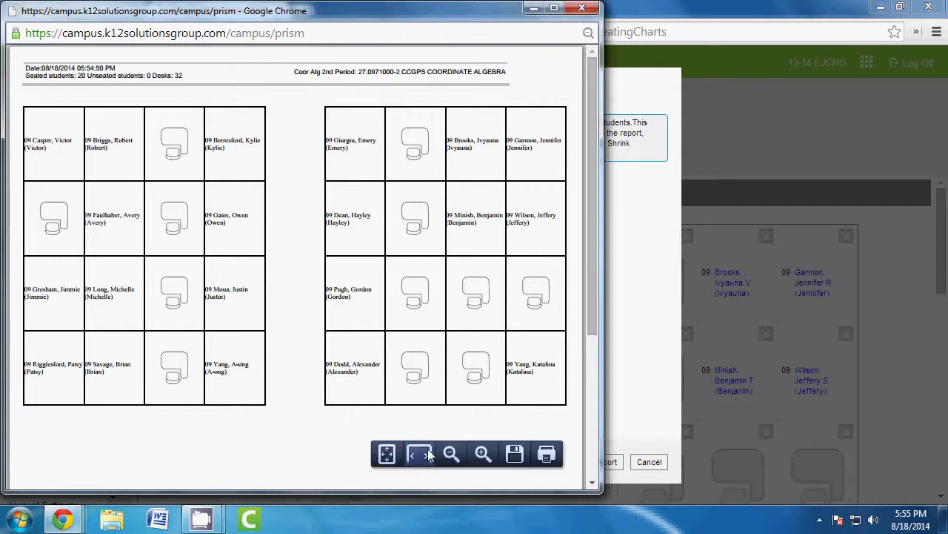
left_click(547, 454)
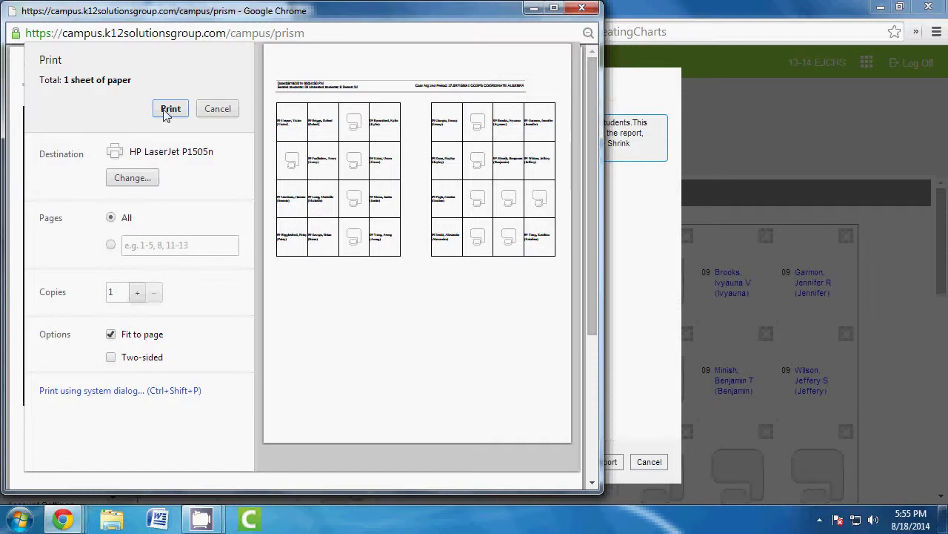
left_click(581, 8)
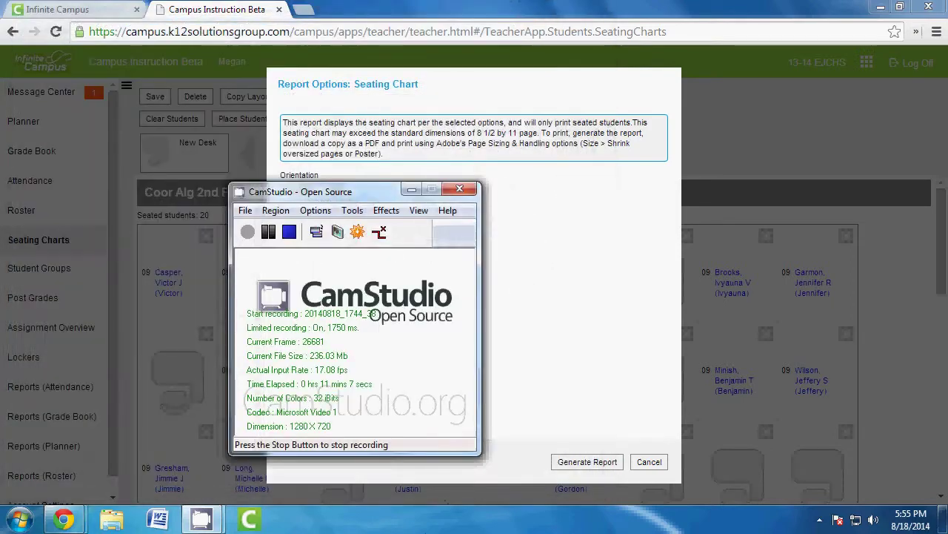
left_click(595, 289)
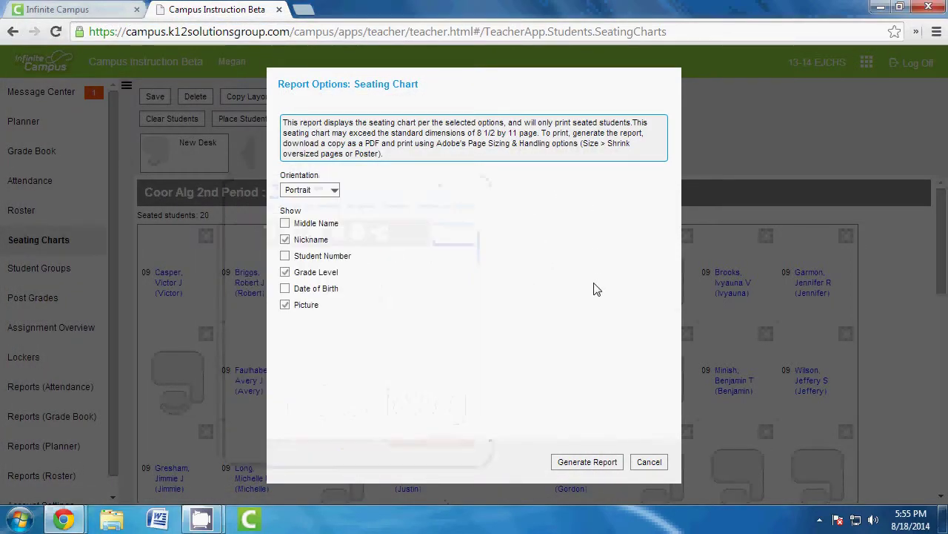
Generate the portrait seating chart report again, look over its page, and close the report and its options.
left_click(577, 460)
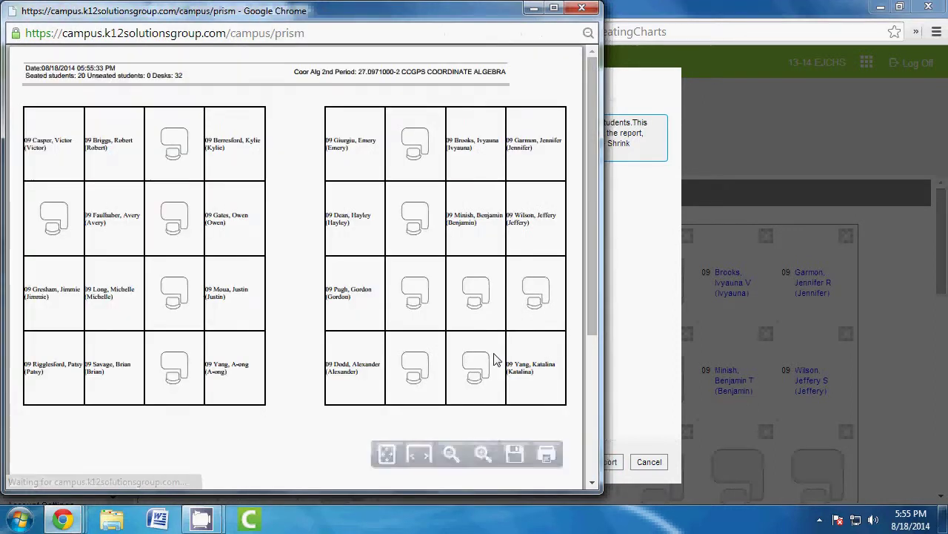
scroll(495, 374, "down", 5)
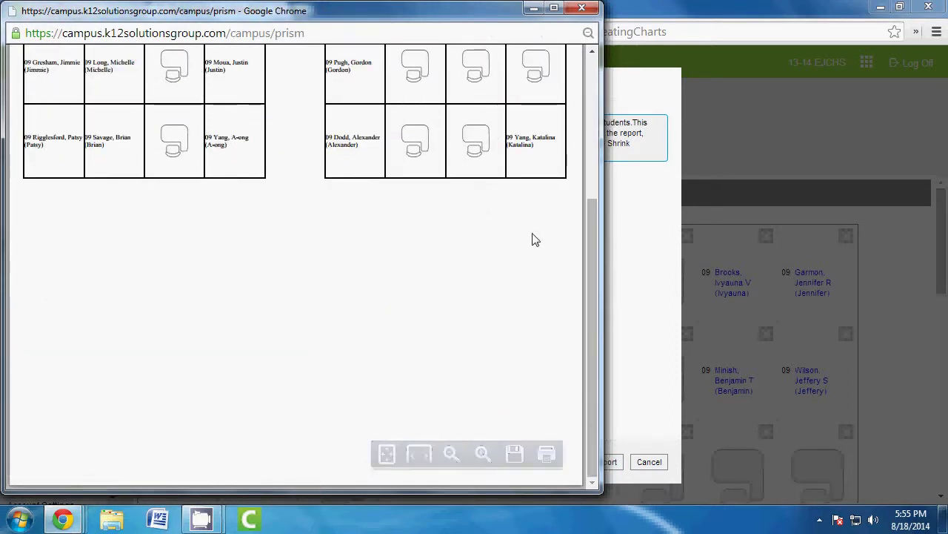
left_click(584, 8)
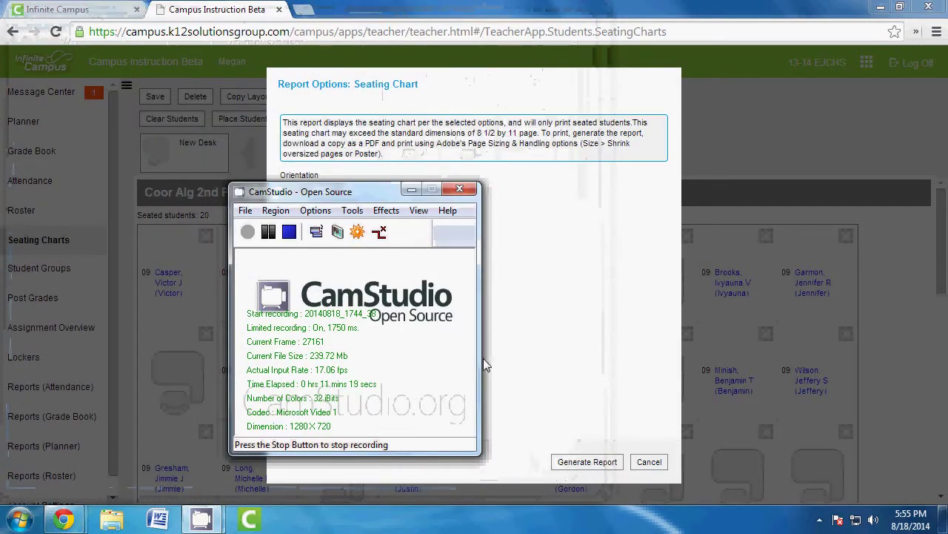
left_click(486, 365)
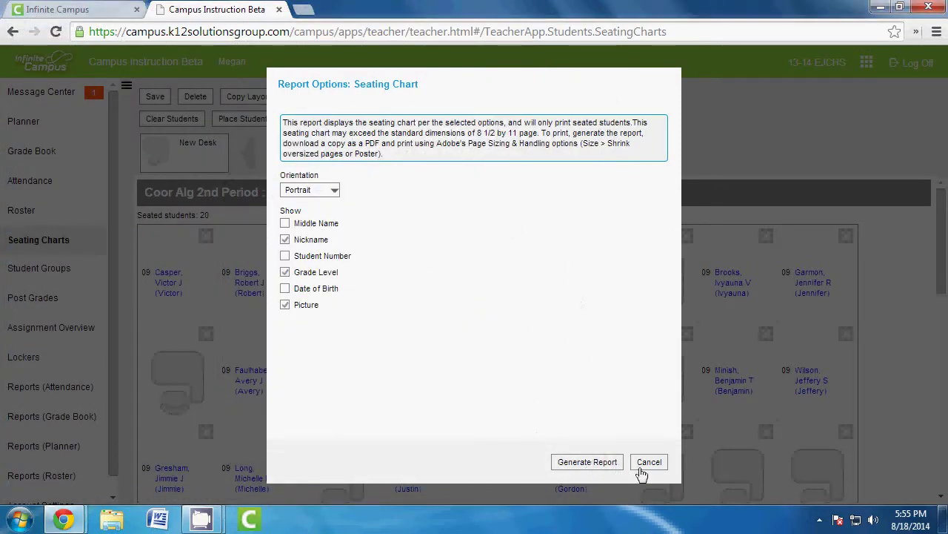
left_click(645, 466)
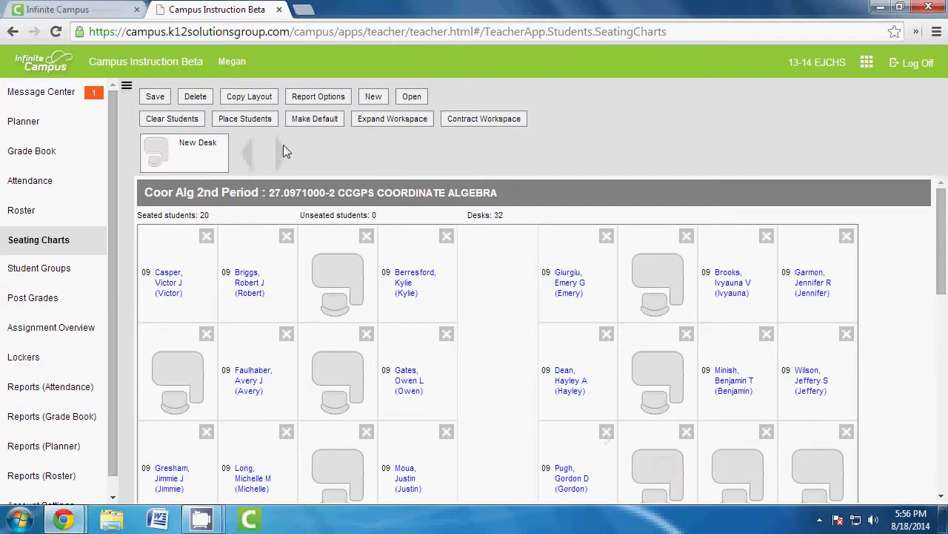
Save the seating chart and switch to the Grade Book.
left_click(149, 98)
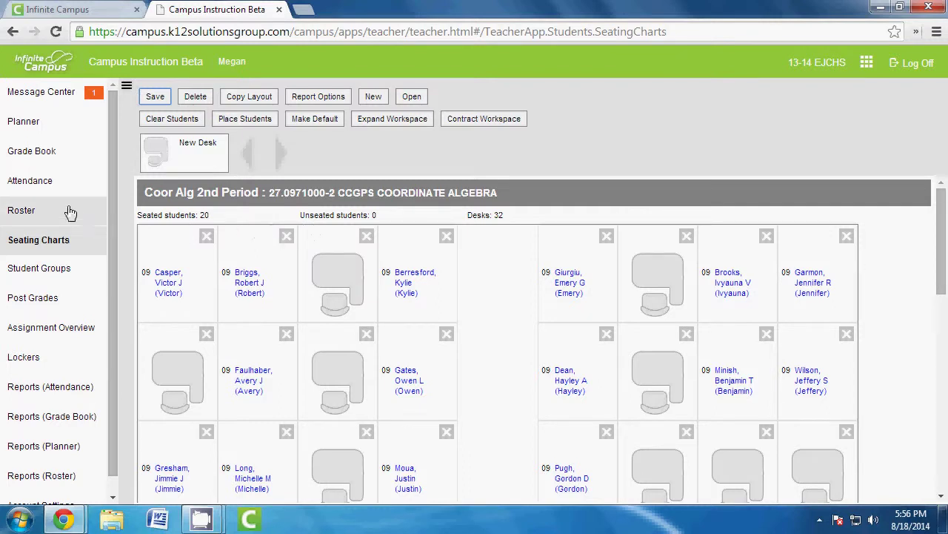
left_click(27, 159)
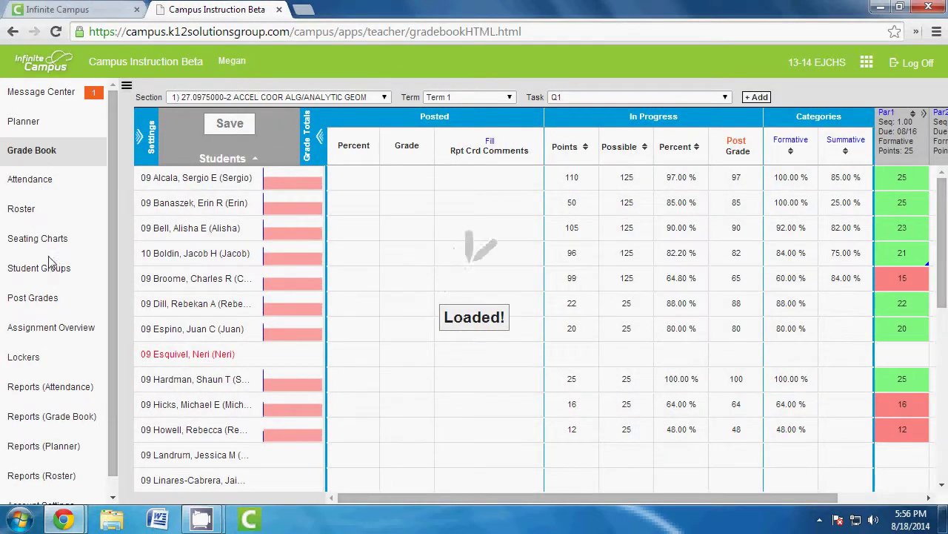
Reopen the saved Coor Alg 2nd Period seating chart for section 27.0971000-2 CCGPS Coordinate Algebra.
left_click(53, 243)
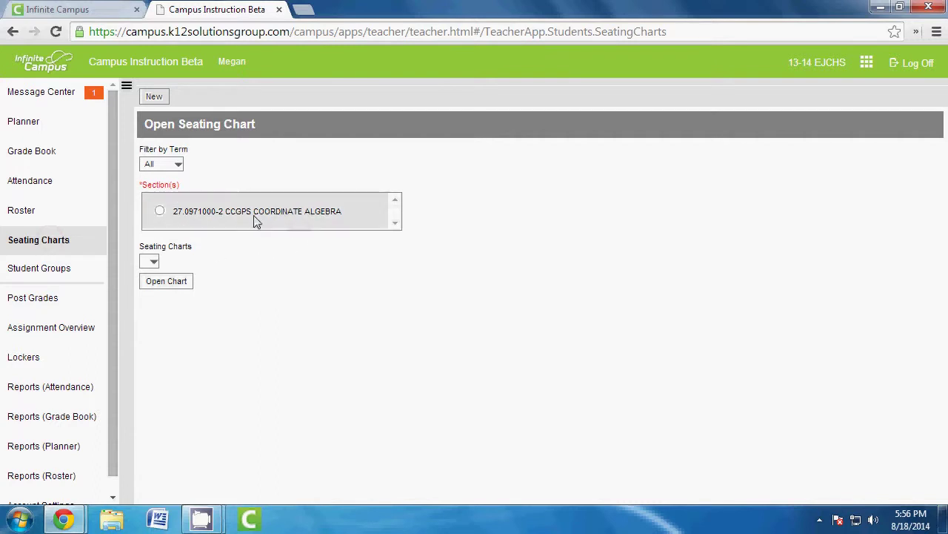
left_click(159, 212)
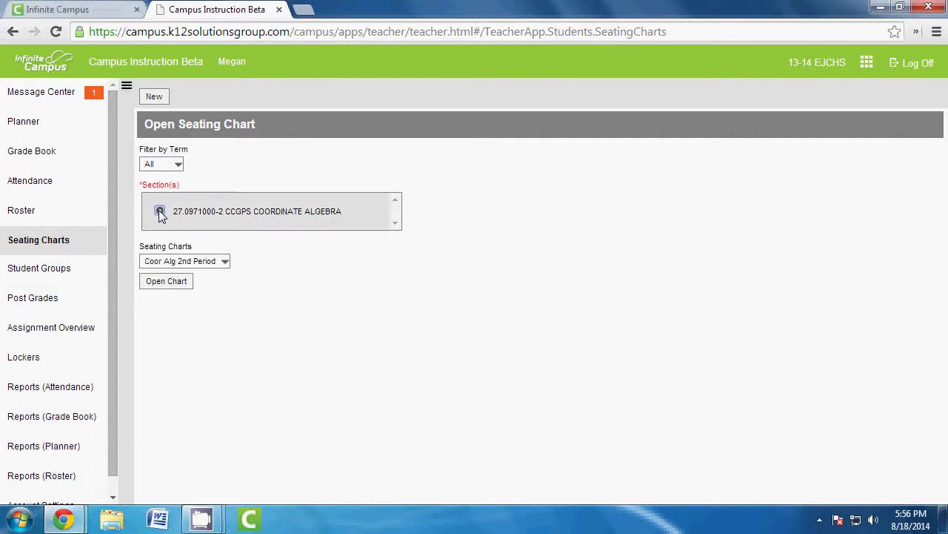
left_click(176, 284)
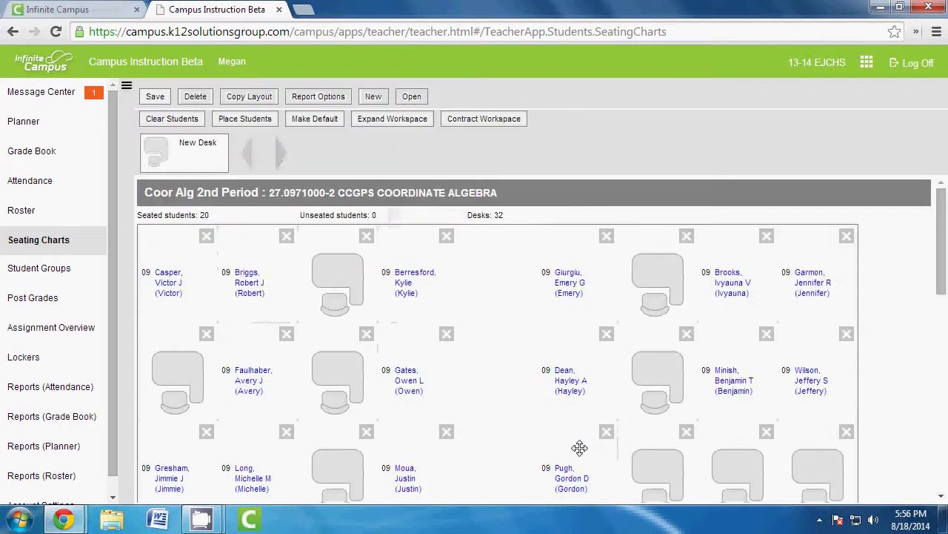
Unseat and reseat the third-row student just past the aisle at the same desk, and save the seating chart.
left_click(606, 432)
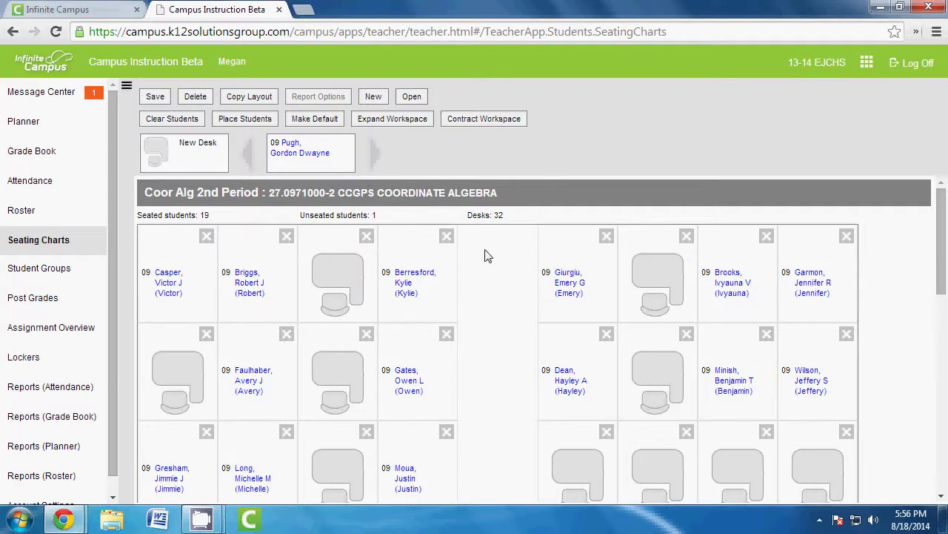
scroll(482, 256, "down", 3)
scroll(483, 324, "up", 2)
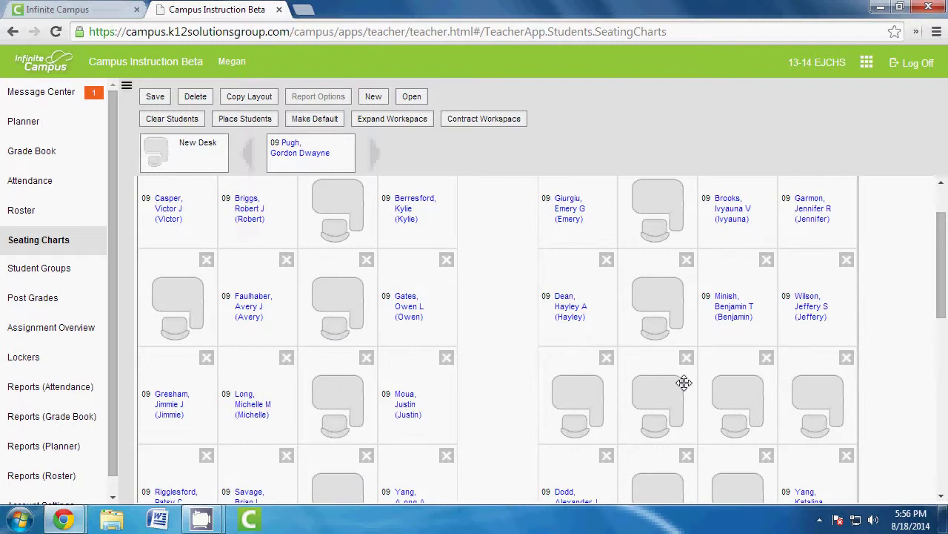
scroll(763, 383, "down", 1)
scroll(763, 382, "up", 1)
left_click_drag(337, 147, 601, 429)
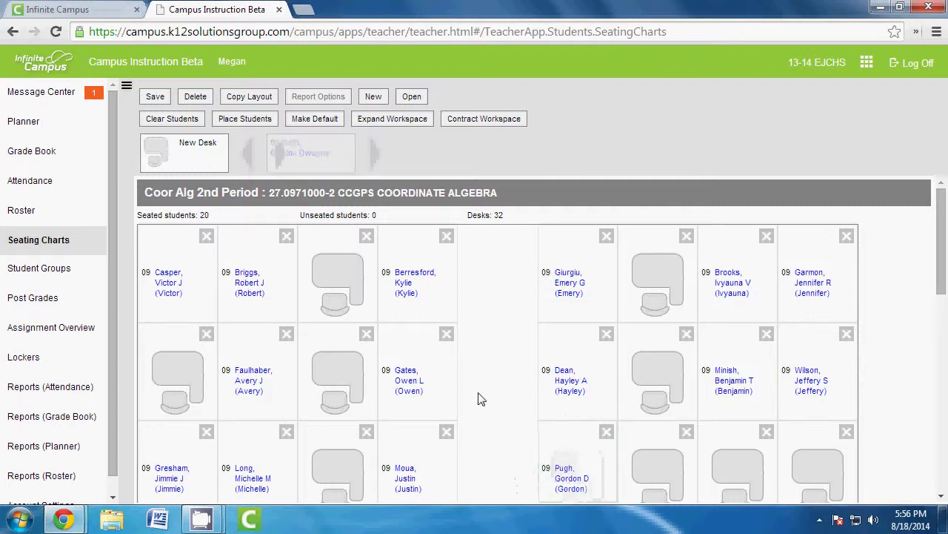
left_click(154, 98)
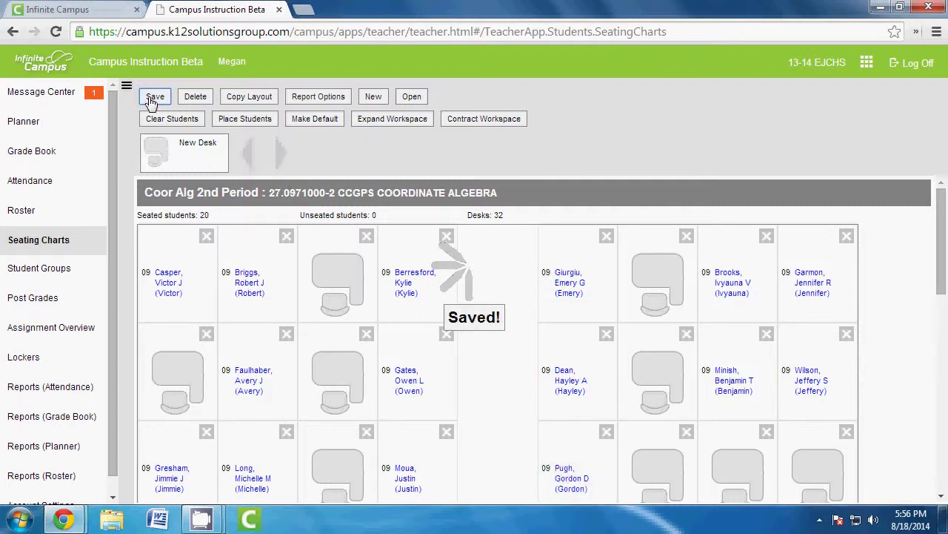
Generate a portrait seating chart report showing nickname, grade level and picture, and close the report and its options.
left_click(314, 100)
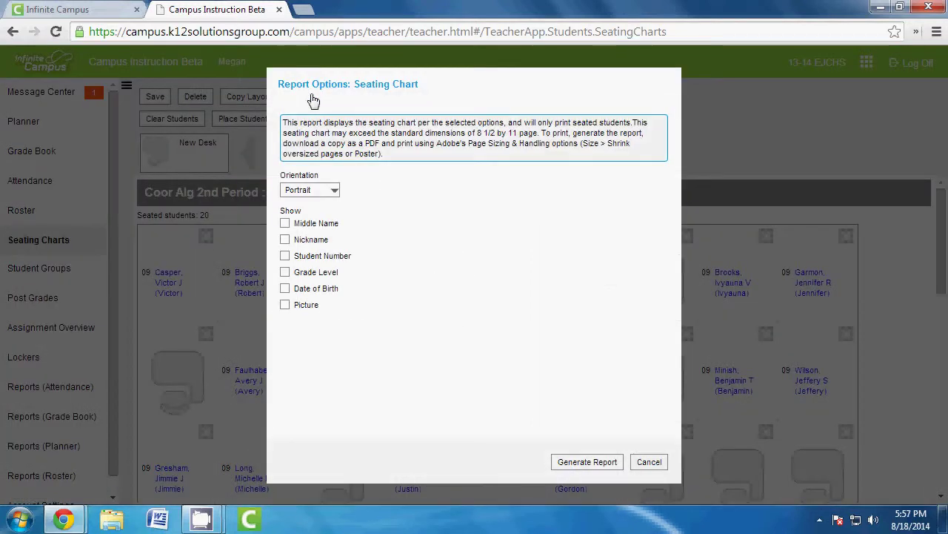
left_click(286, 241)
left_click(285, 272)
left_click(285, 305)
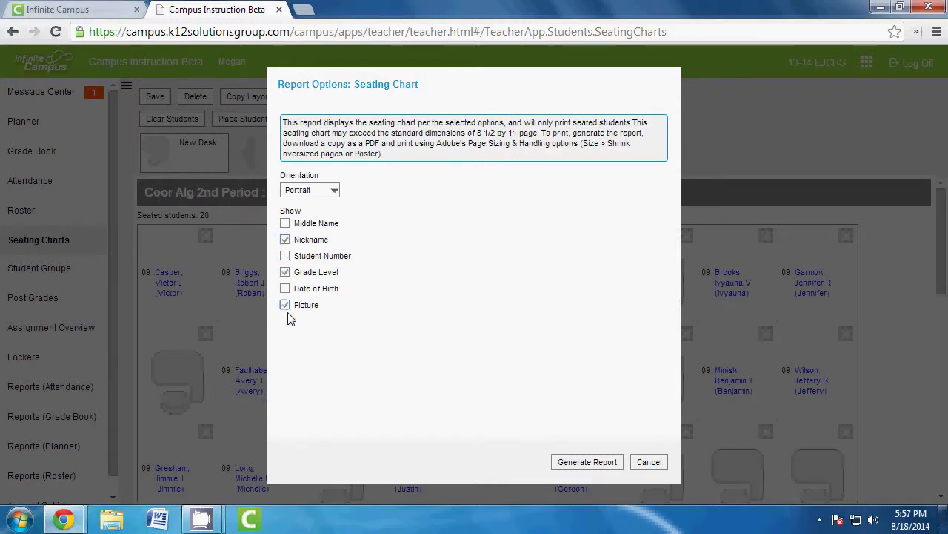
left_click(587, 462)
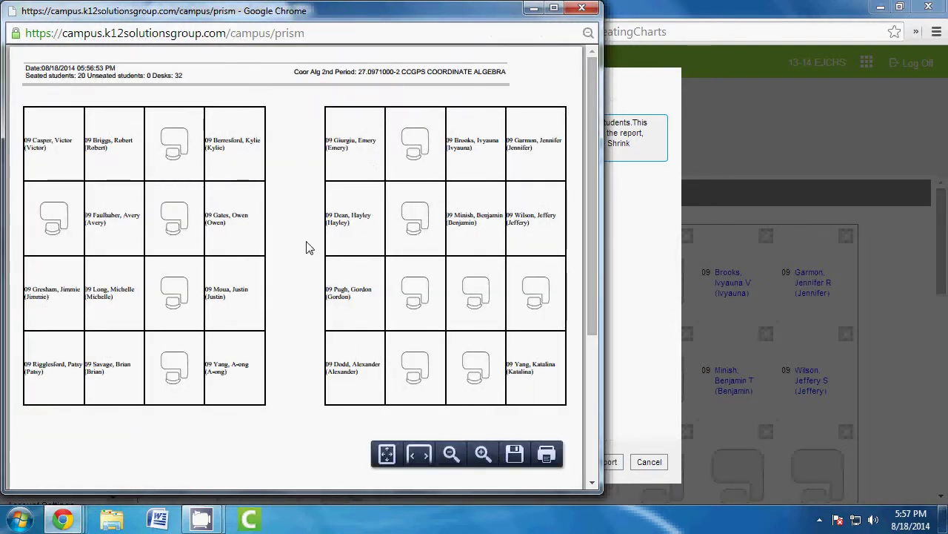
left_click(582, 7)
left_click(644, 463)
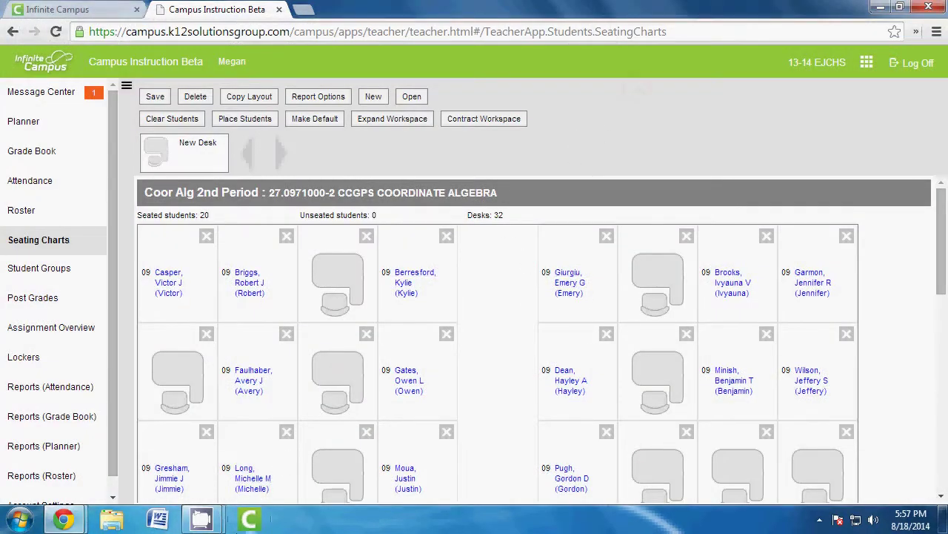
mouse_move(192, 524)
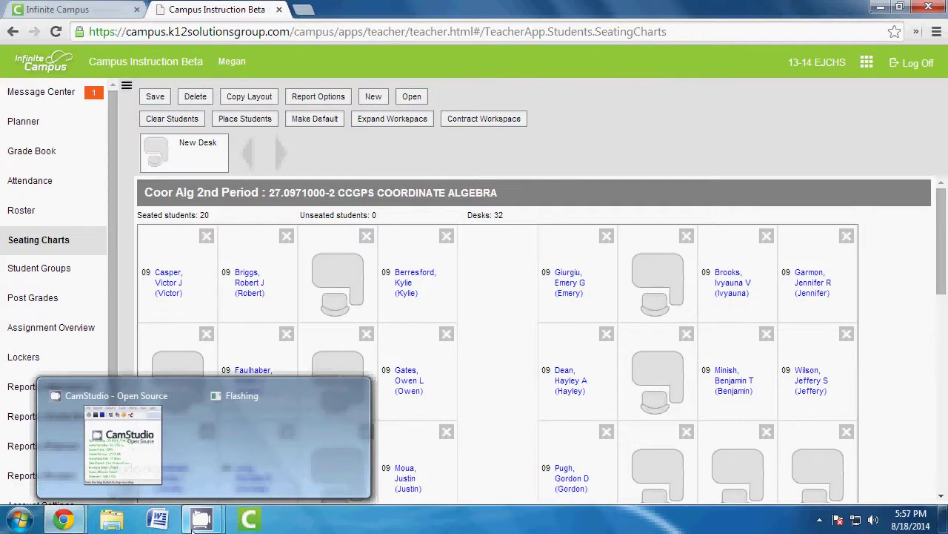
left_click(138, 474)
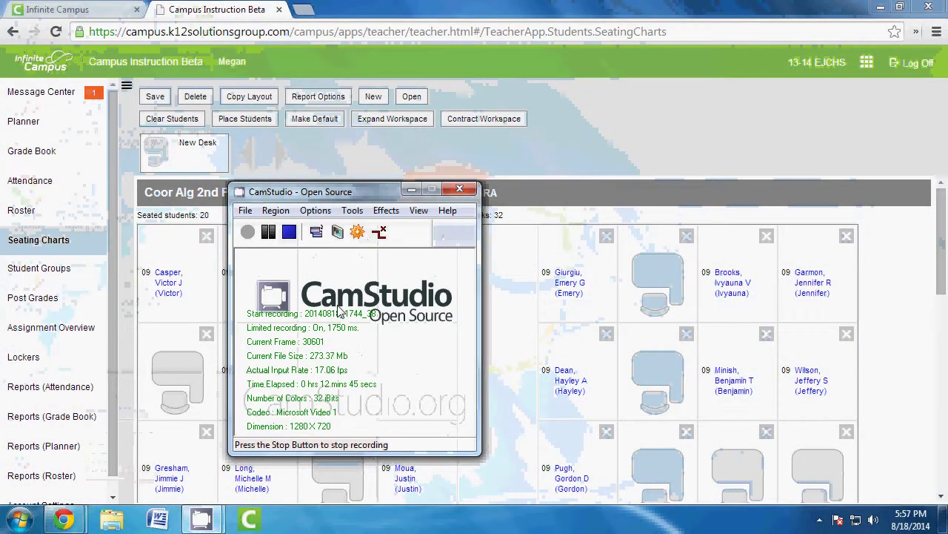